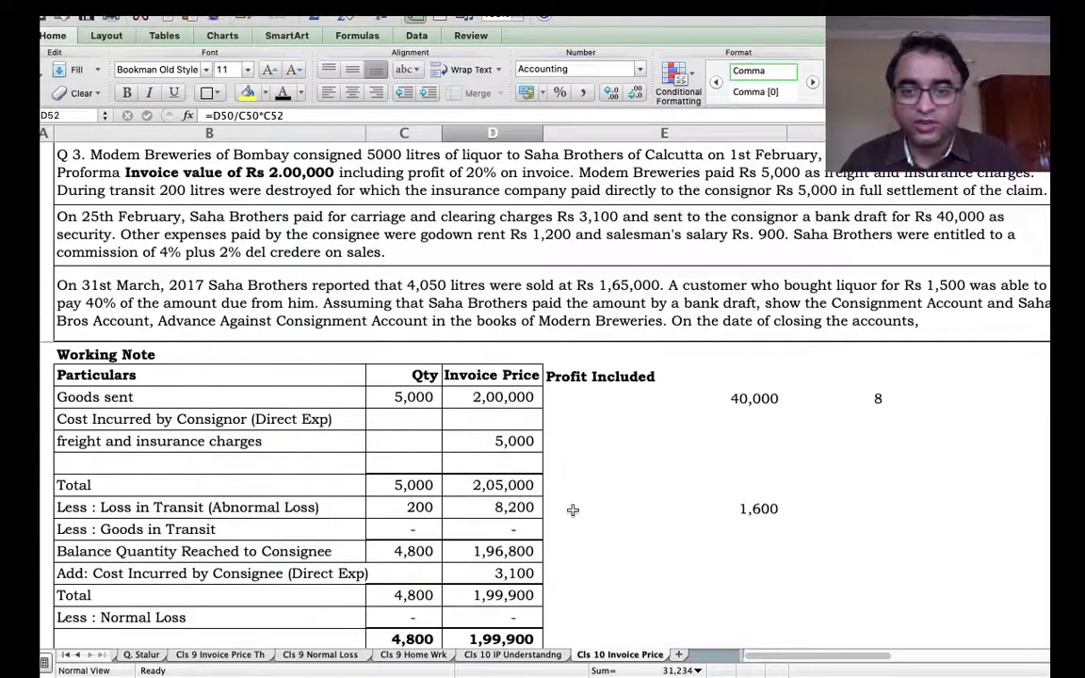
Link the Consignment Stock A/c amount in F13 to the closing stock invoice price in D52 of the working note
{"action": "scroll", "coordinate": [572, 510], "scroll_direction": "down", "scroll_amount": 10}
{"action": "scroll", "coordinate": [749, 516], "scroll_direction": "up", "scroll_amount": 3}
{"action": "scroll", "coordinate": [749, 516], "scroll_direction": "up", "scroll_amount": 1}
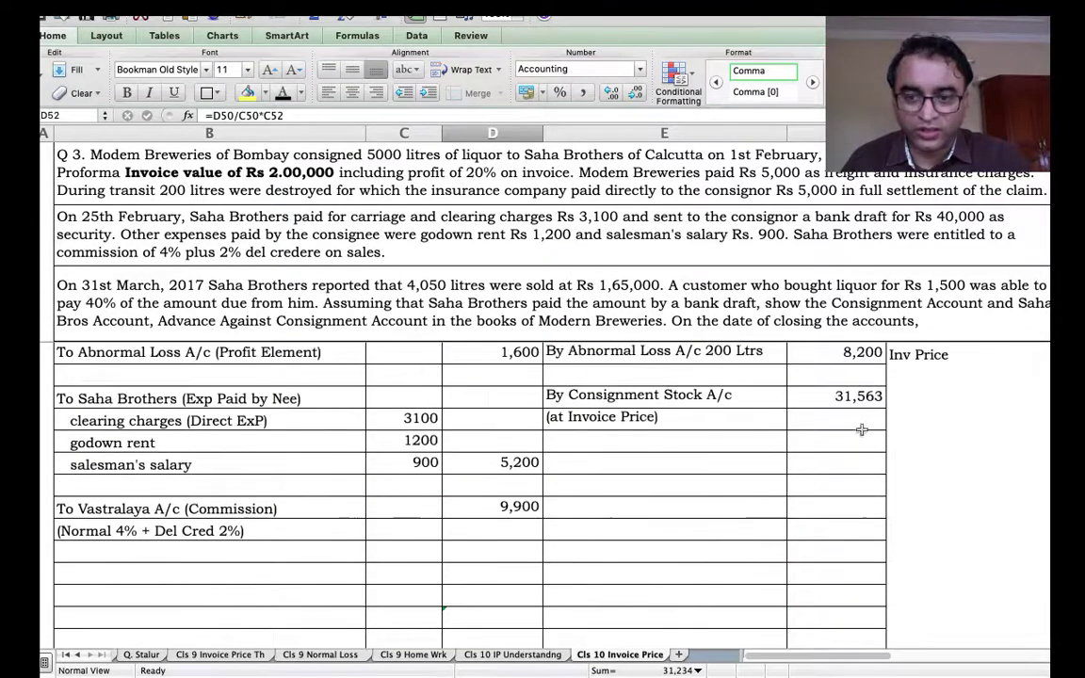
{"action": "left_click", "coordinate": [859, 396]}
{"action": "type", "text": "="}
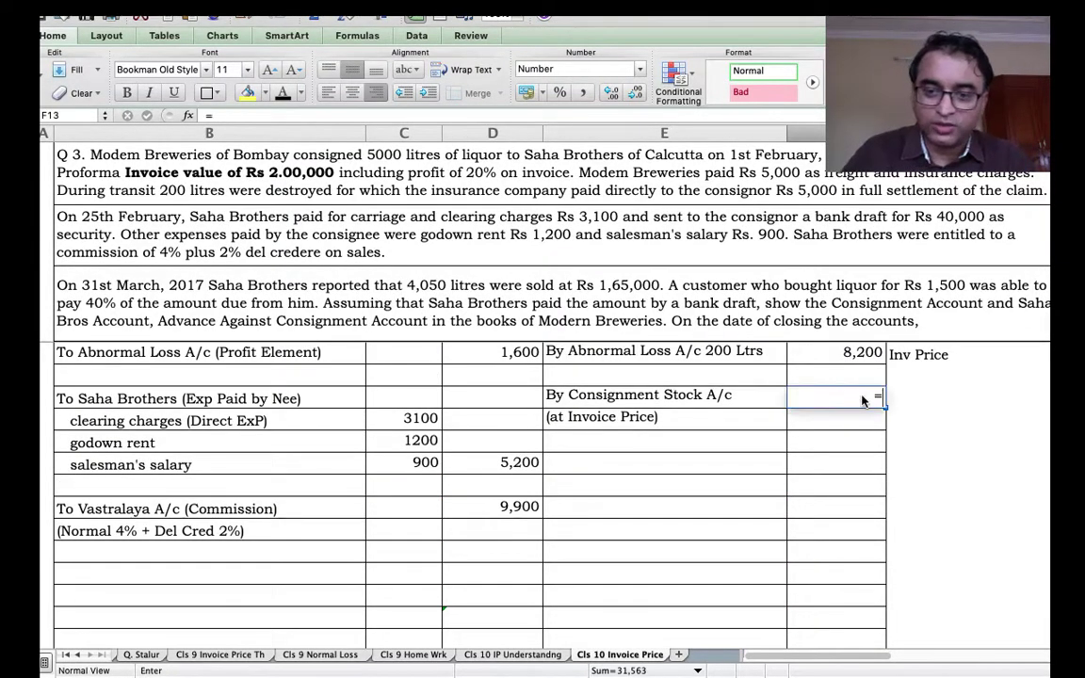
{"action": "scroll", "coordinate": [809, 497], "scroll_direction": "up", "scroll_amount": 3}
{"action": "scroll", "coordinate": [814, 501], "scroll_direction": "down", "scroll_amount": 5}
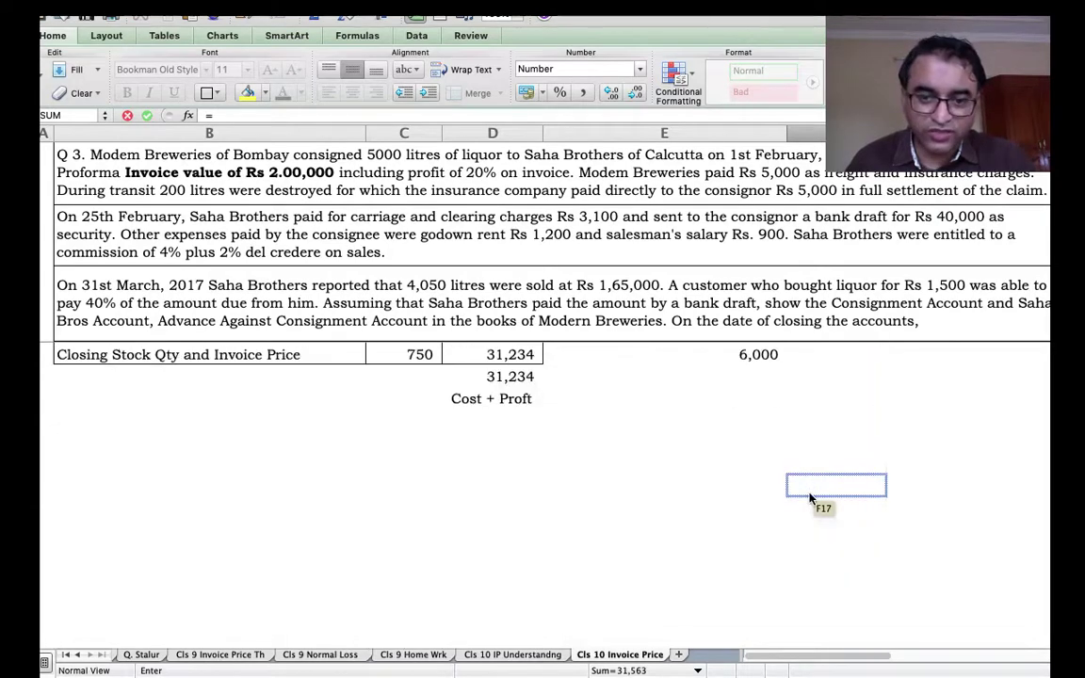
{"action": "scroll", "coordinate": [690, 503], "scroll_direction": "up", "scroll_amount": 1}
{"action": "left_click", "coordinate": [483, 398]}
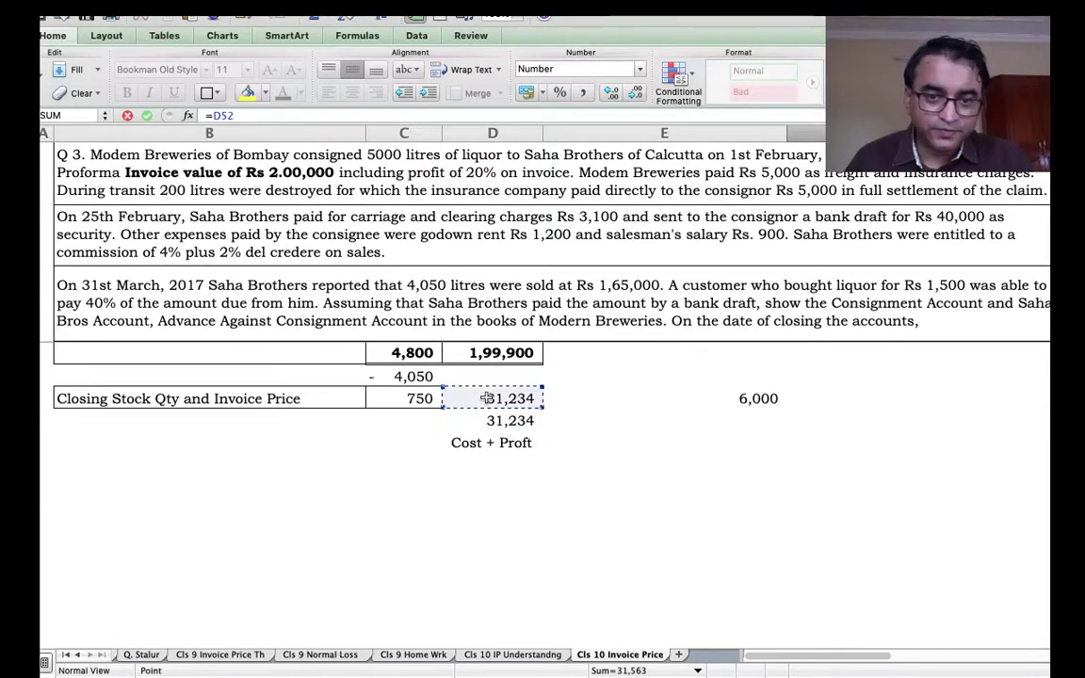
{"action": "key", "text": "Return"}
{"action": "scroll", "coordinate": [489, 400], "scroll_direction": "up", "scroll_amount": 3}
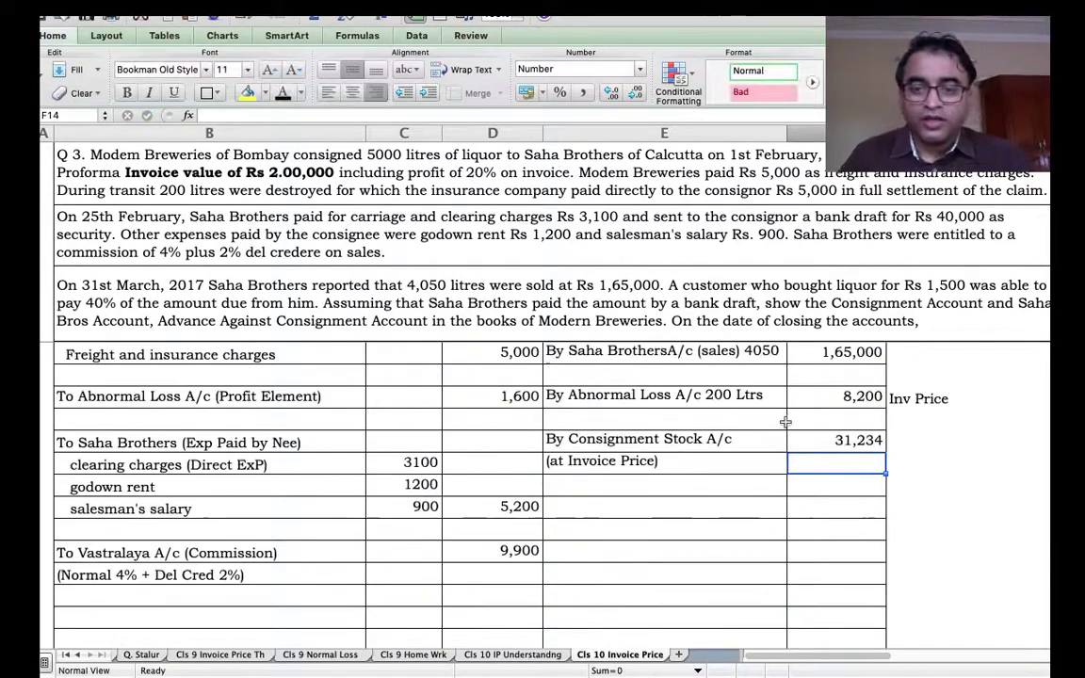
{"action": "left_click", "coordinate": [840, 440]}
{"action": "scroll", "coordinate": [675, 512], "scroll_direction": "down", "scroll_amount": 1}
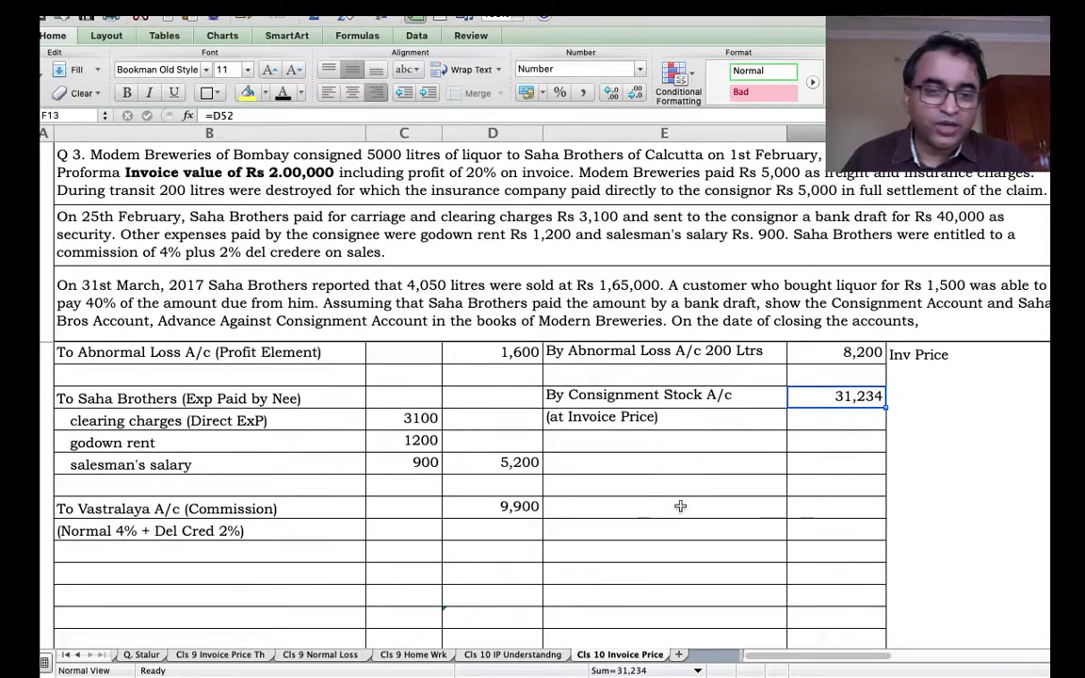
{"action": "left_click", "coordinate": [182, 574]}
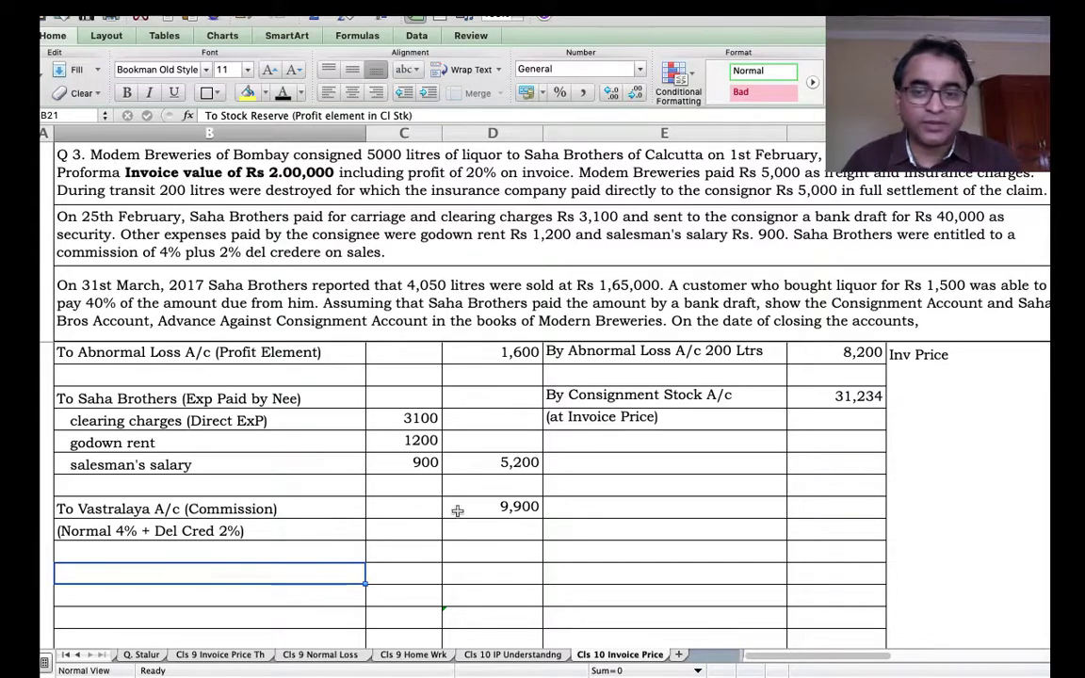
{"action": "left_click", "coordinate": [823, 396]}
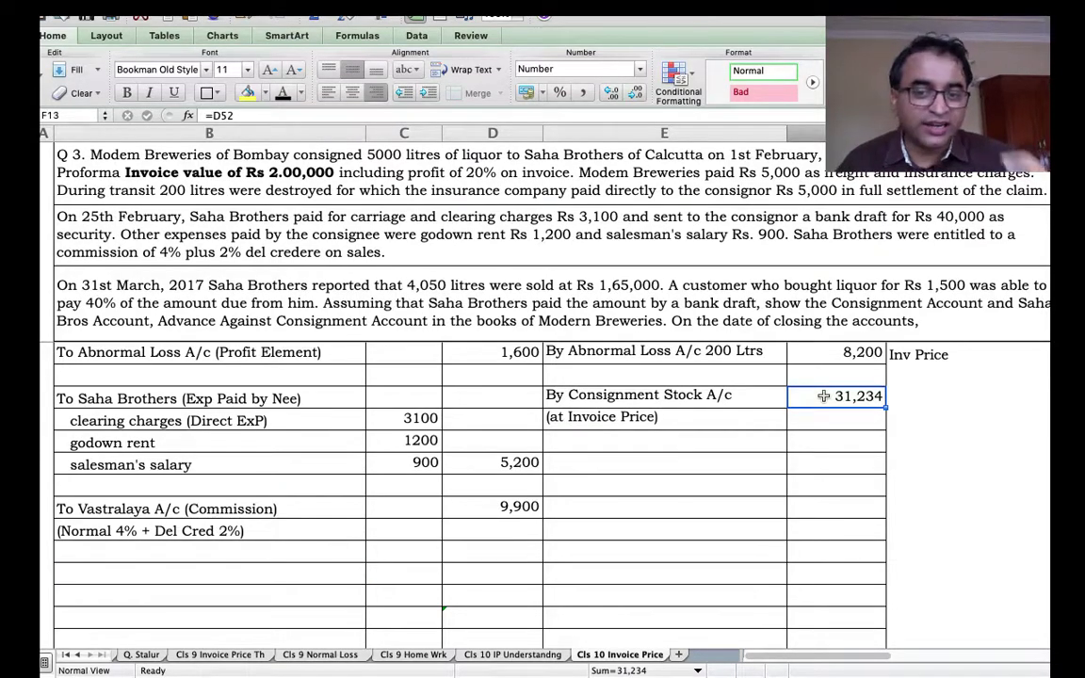
Hide the rows holding the Q 3 problem text above the Consignment Account
{"action": "scroll", "coordinate": [823, 396], "scroll_direction": "up", "scroll_amount": 3}
{"action": "scroll", "coordinate": [823, 395], "scroll_direction": "up", "scroll_amount": 1}
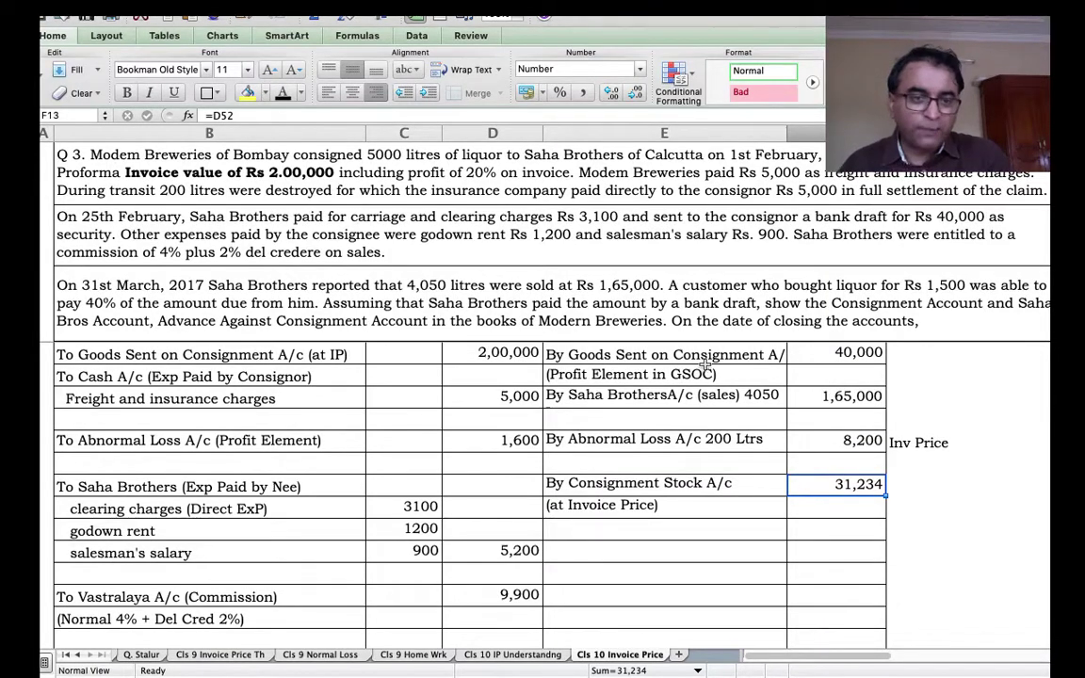
{"action": "left_click_drag", "start_coordinate": [41, 174], "coordinate": [40, 317]}
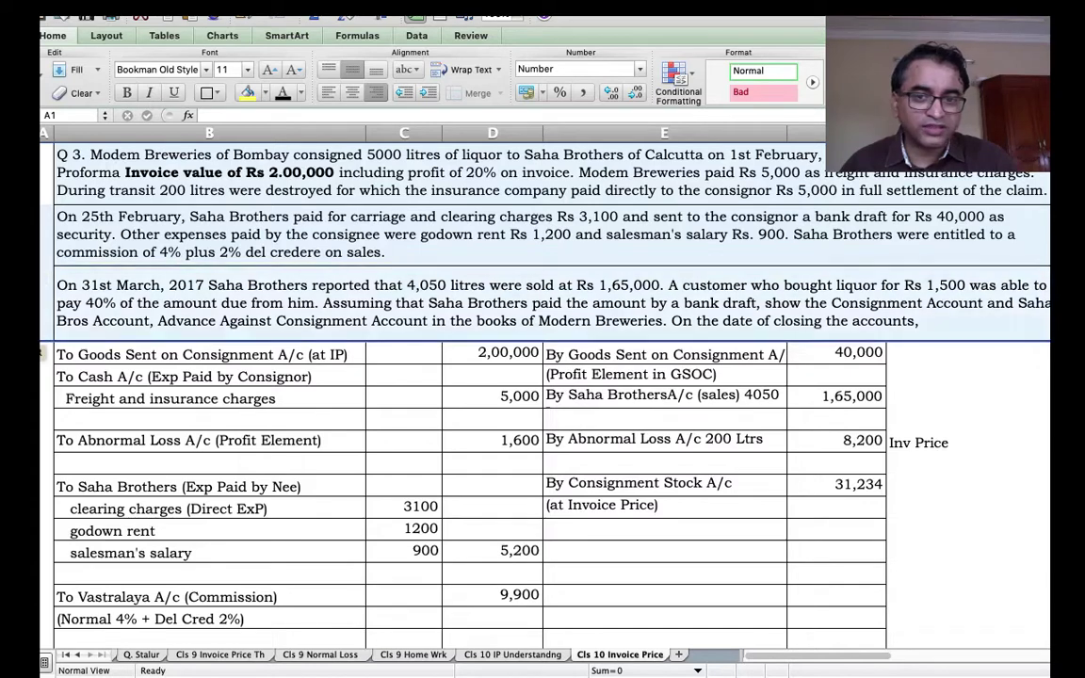
{"action": "right_click", "coordinate": [41, 284]}
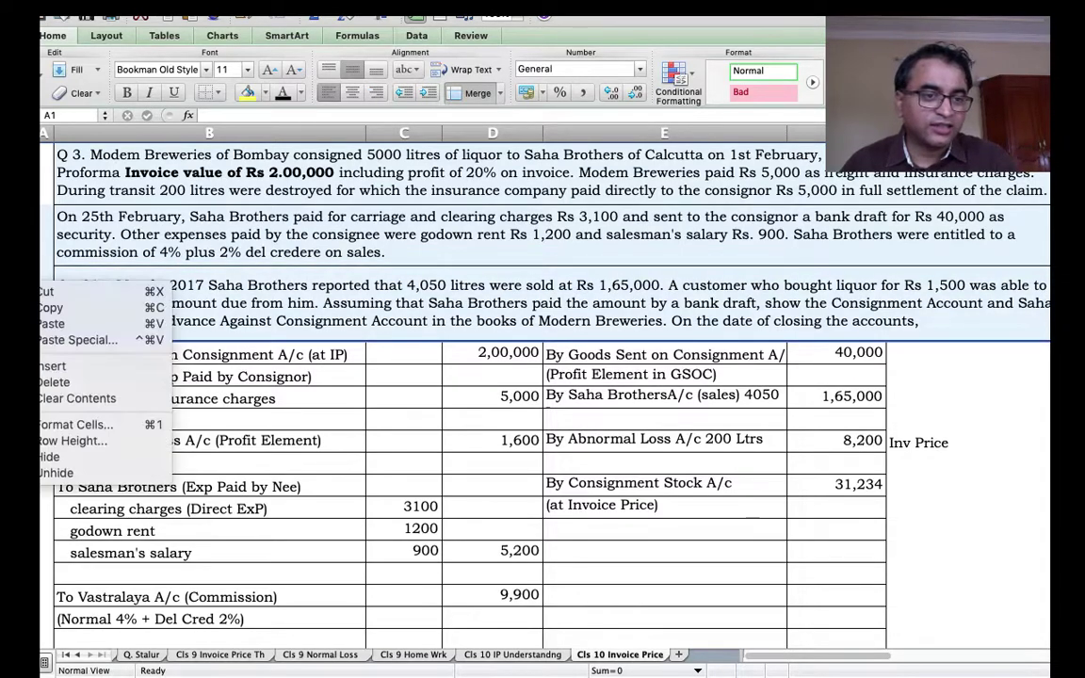
{"action": "left_click", "coordinate": [66, 459]}
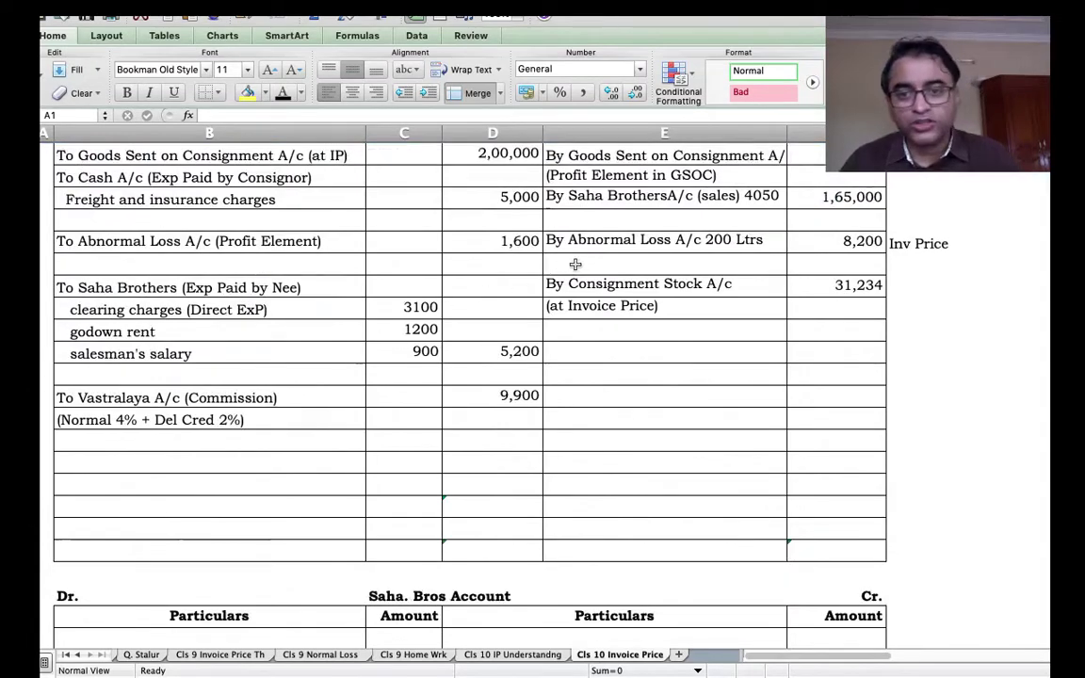
{"action": "scroll", "coordinate": [574, 269], "scroll_direction": "up", "scroll_amount": 1}
{"action": "scroll", "coordinate": [621, 306], "scroll_direction": "up", "scroll_amount": 1}
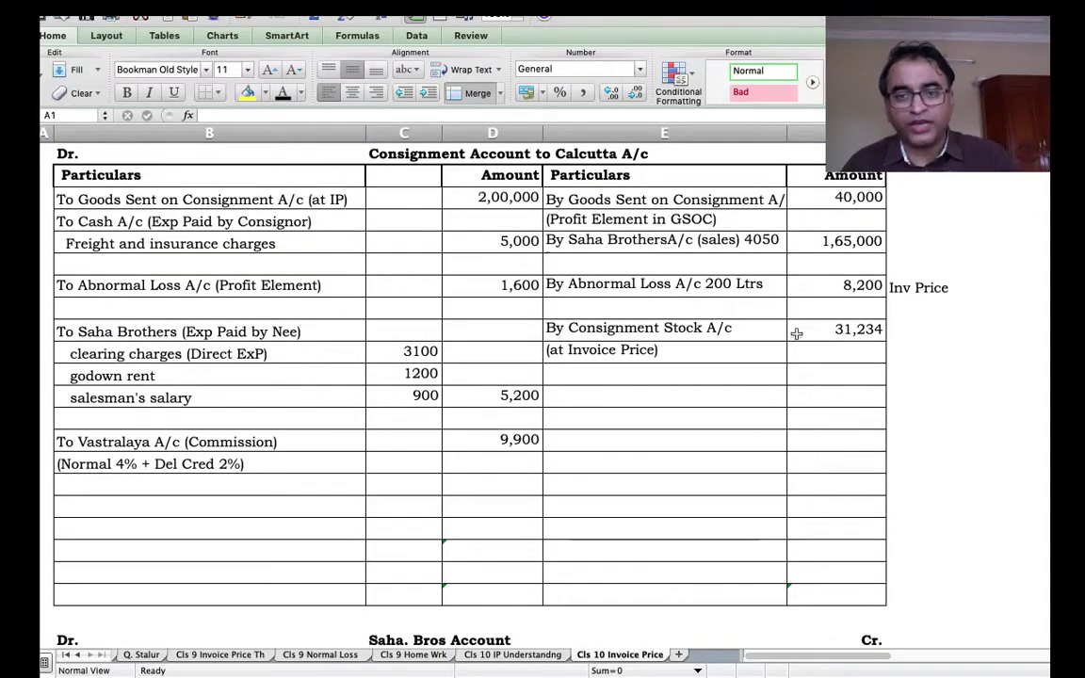
{"action": "left_click", "coordinate": [809, 329]}
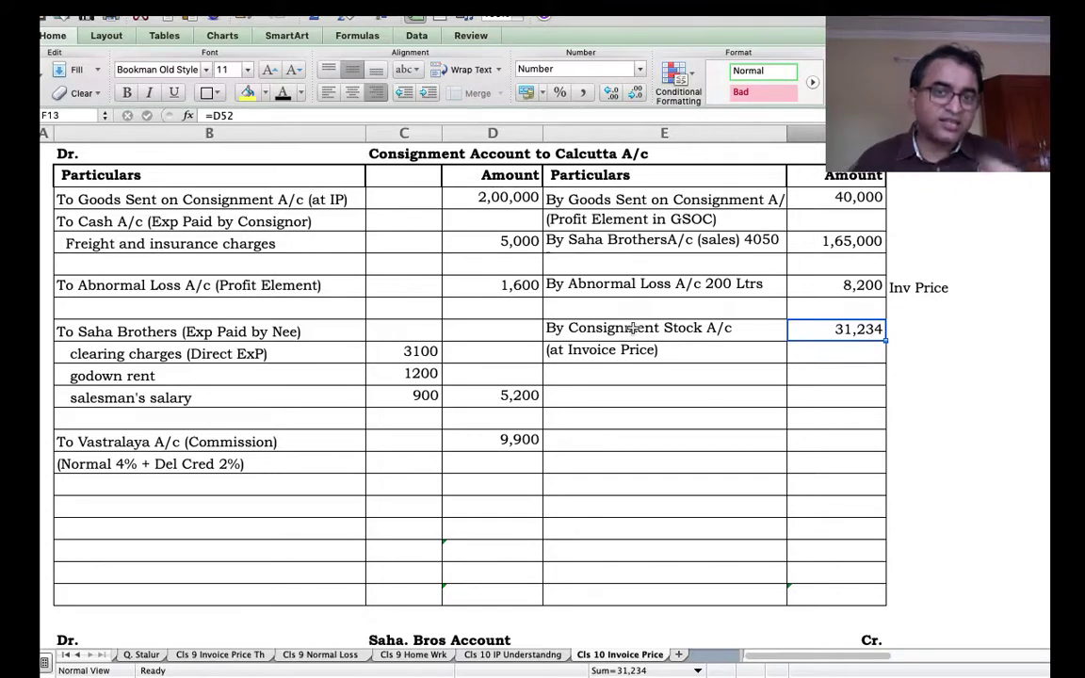
{"action": "left_click", "coordinate": [496, 507]}
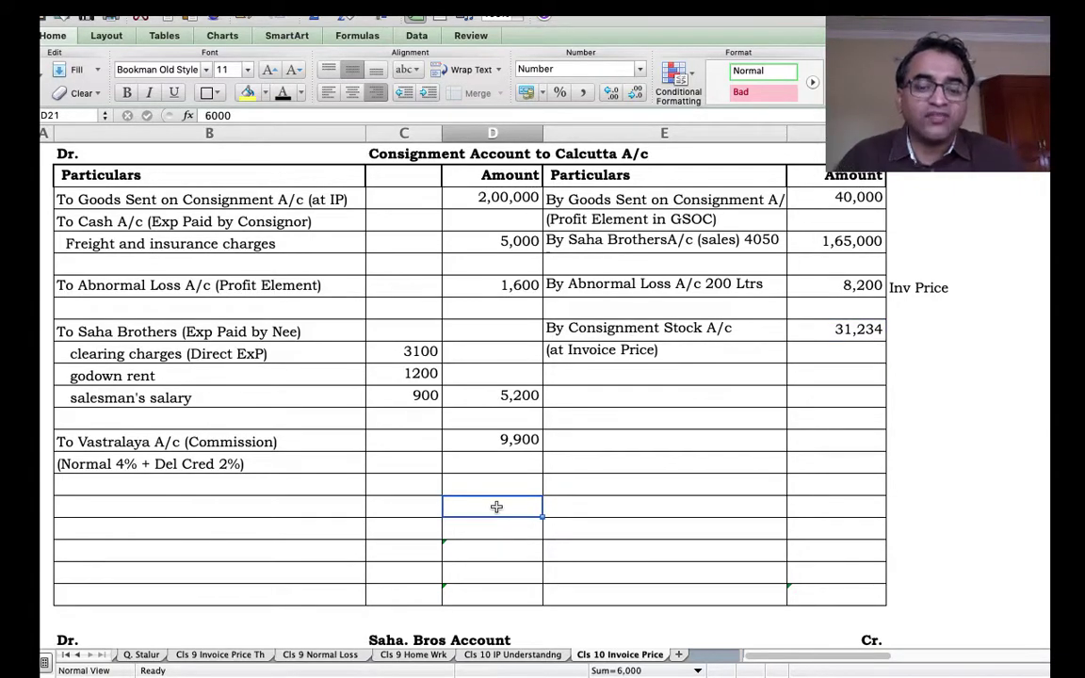
{"action": "key", "text": "ctrl+9"}
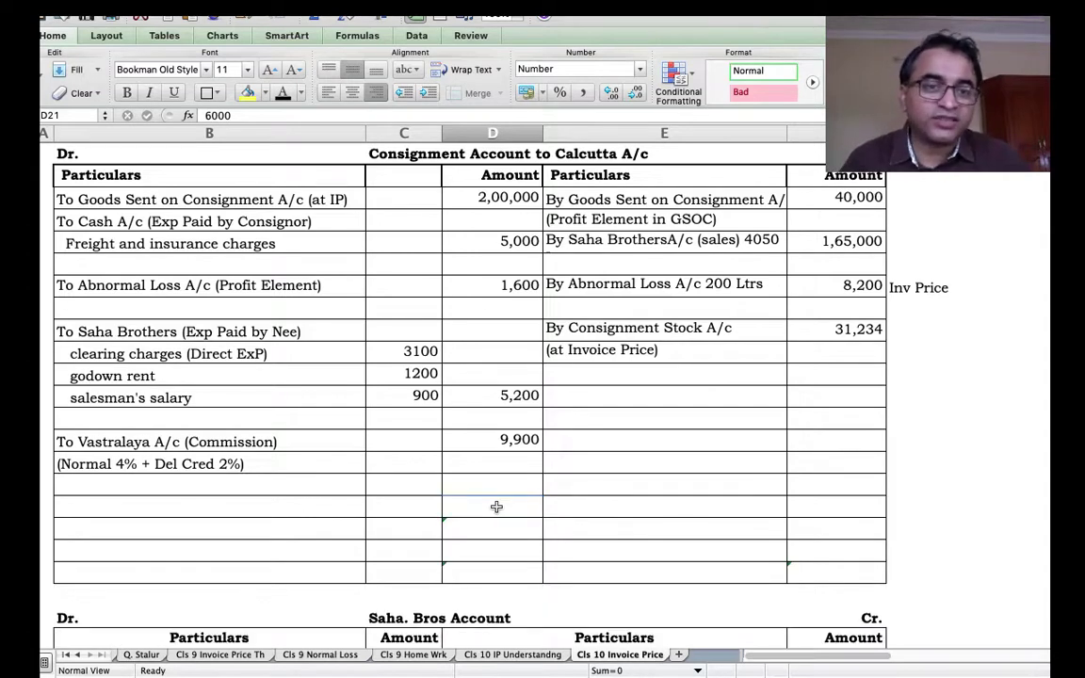
{"action": "left_click", "coordinate": [495, 503]}
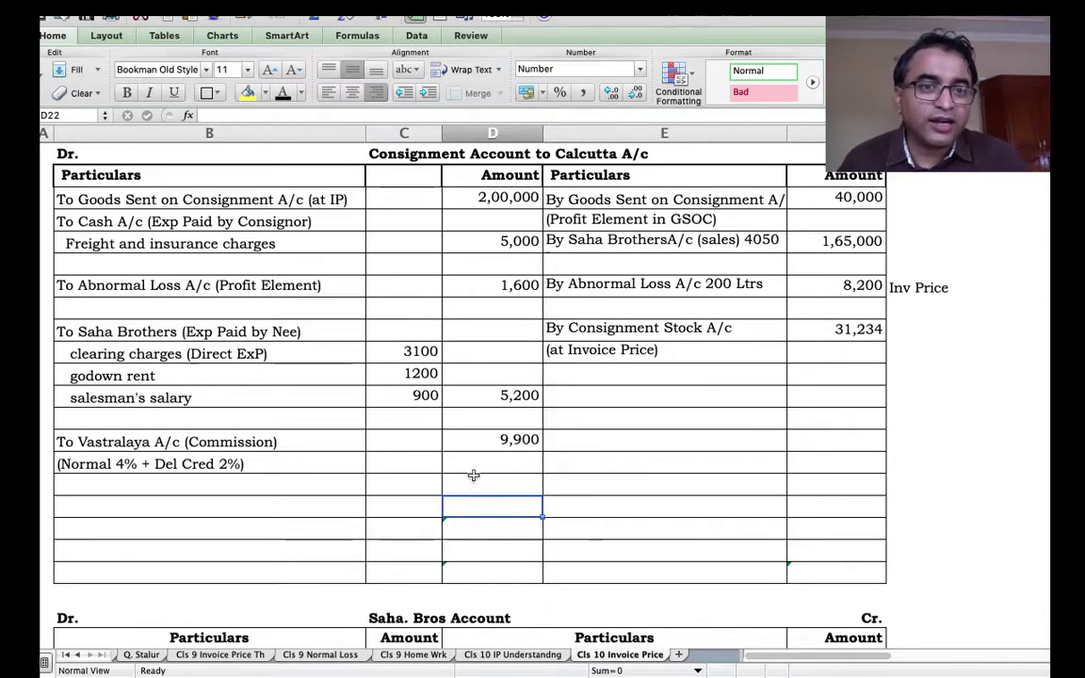
{"action": "left_click", "coordinate": [487, 480]}
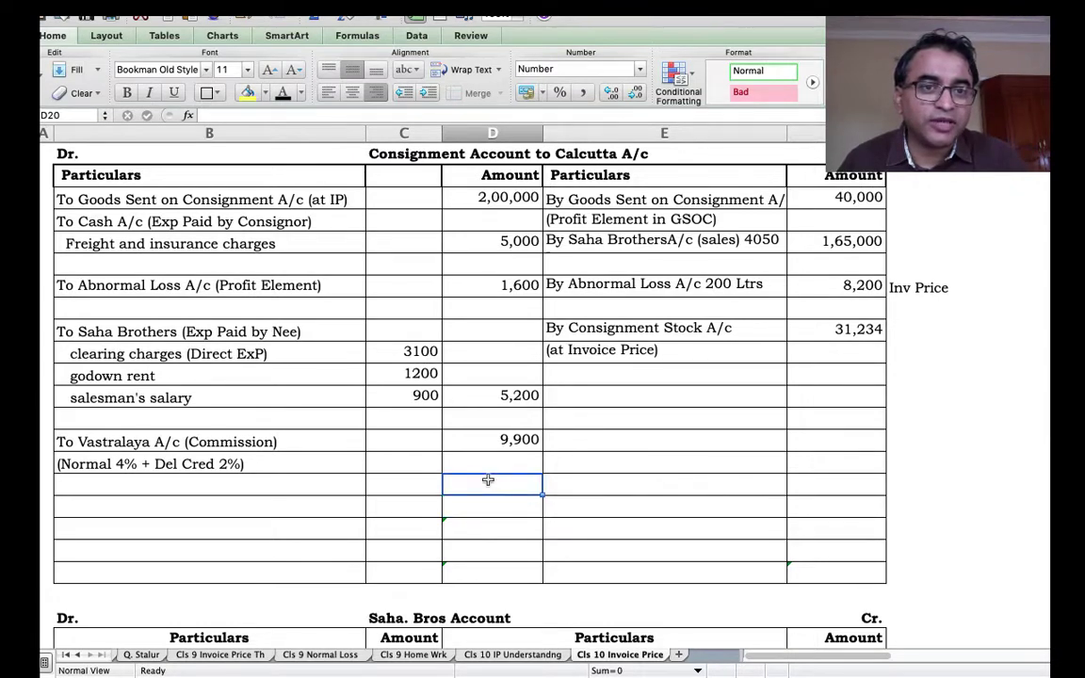
{"action": "key", "text": "super+z"}
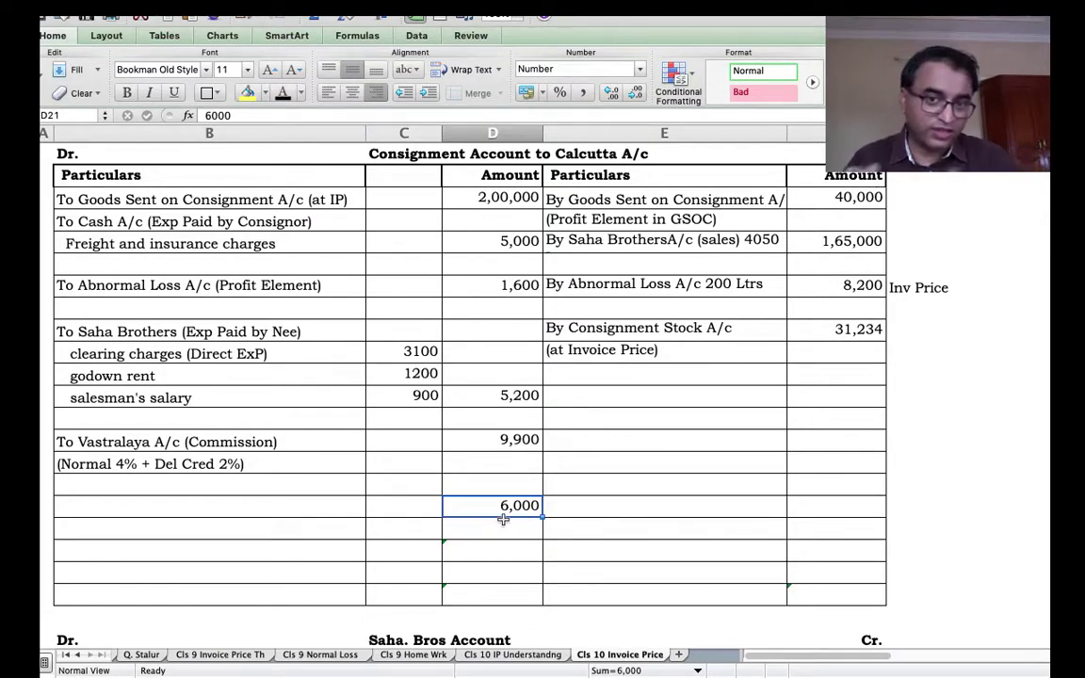
Make the concealed Stock Reserve (Profit element in Cl Stk) label and its 6,000 amount readable in row 21
{"action": "key", "text": "Left"}
{"action": "key", "text": "Left"}
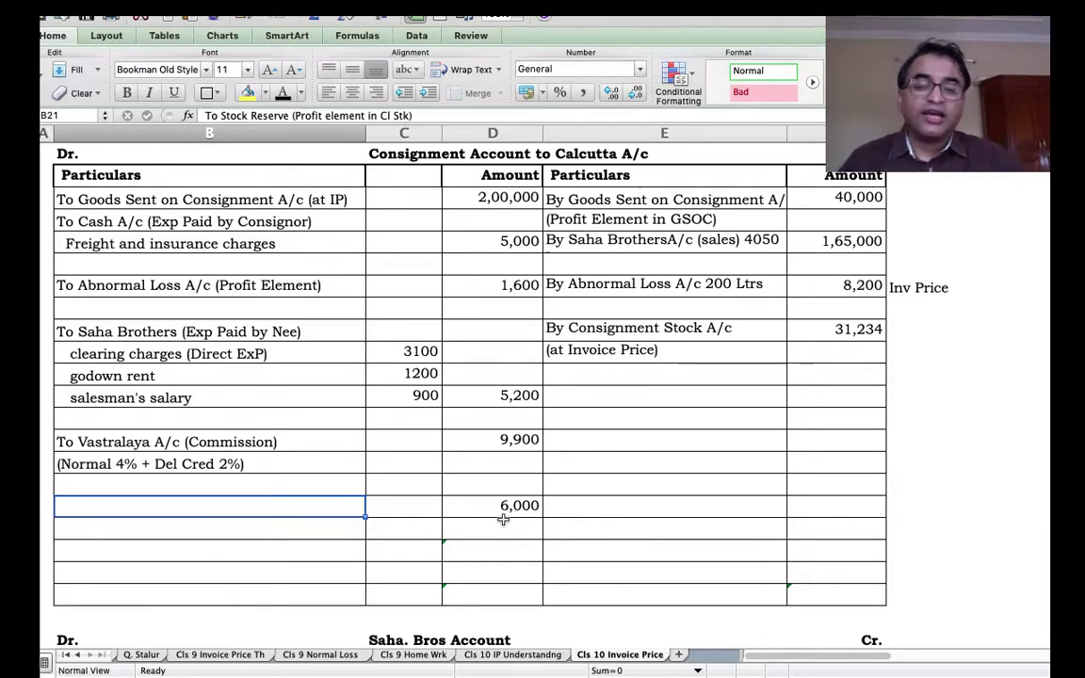
{"action": "left_click", "coordinate": [820, 328]}
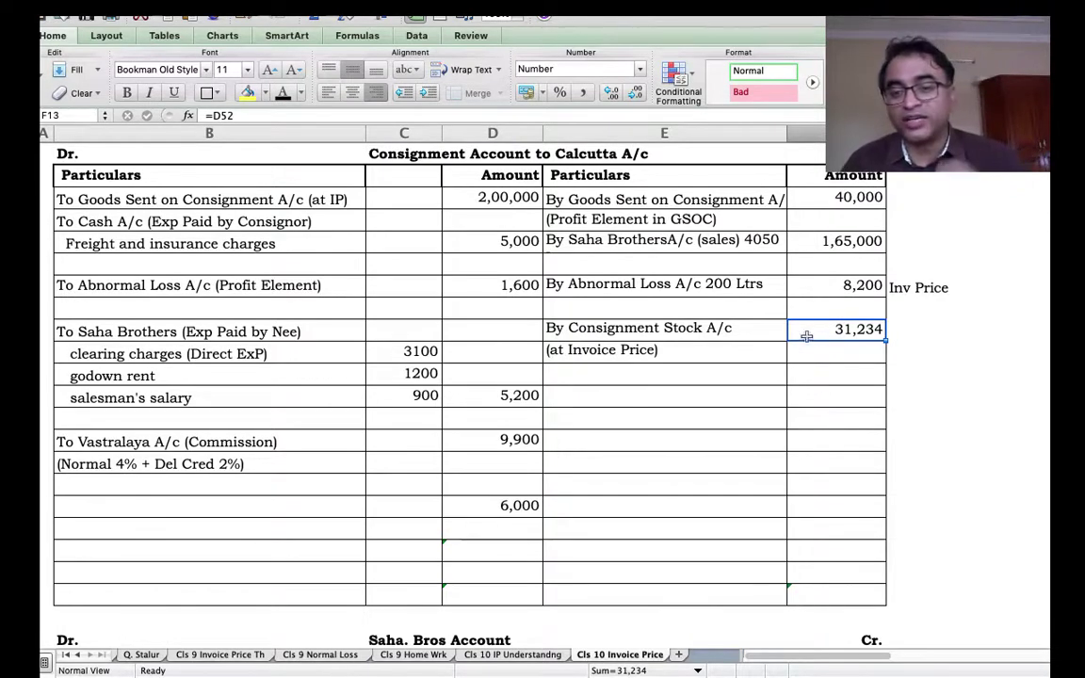
{"action": "left_click", "coordinate": [236, 509]}
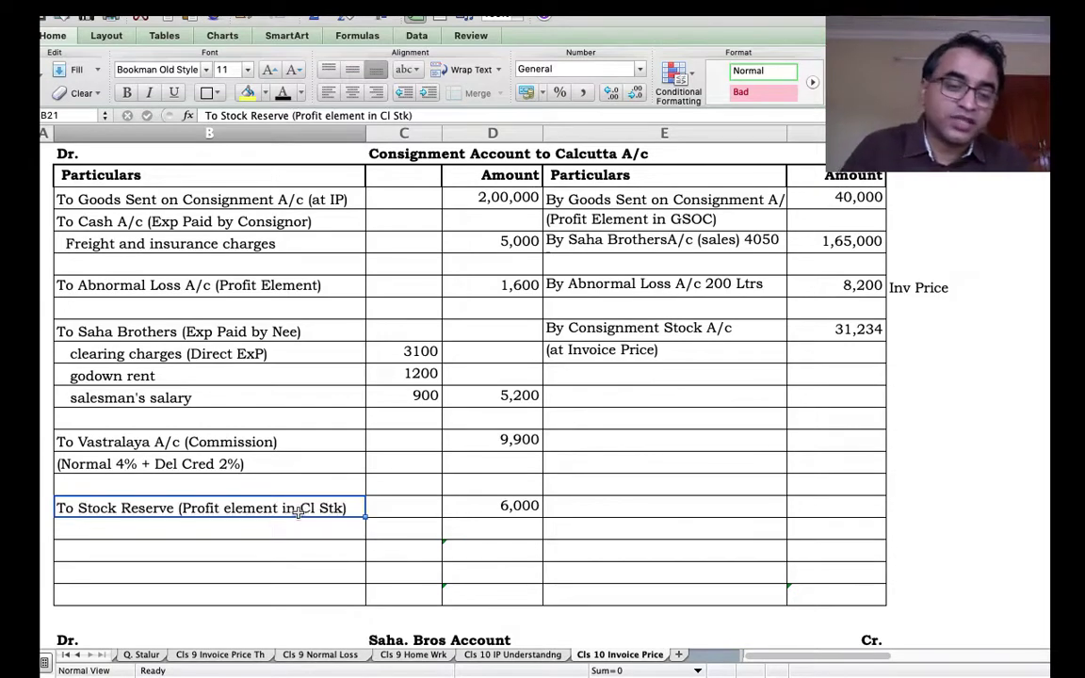
Review the words "To Stock Reserve" in B21 and the matching amount in D21 without changing them
{"action": "double_click", "coordinate": [146, 508]}
{"action": "left_click_drag", "start_coordinate": [58, 509], "coordinate": [175, 509]}
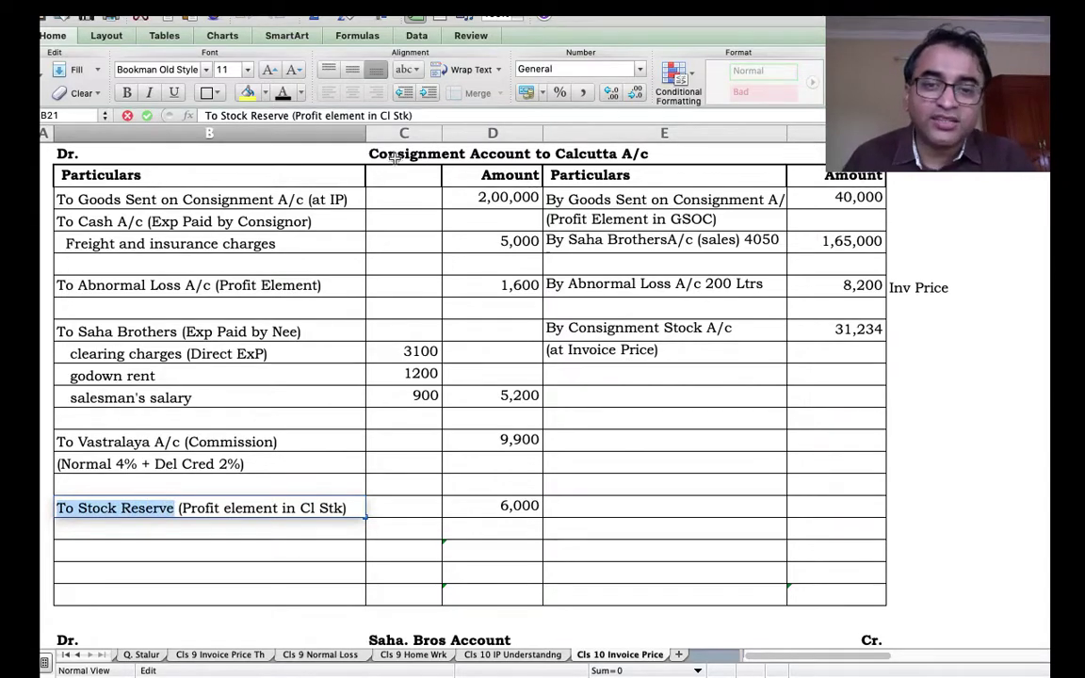
{"action": "key", "text": "Return"}
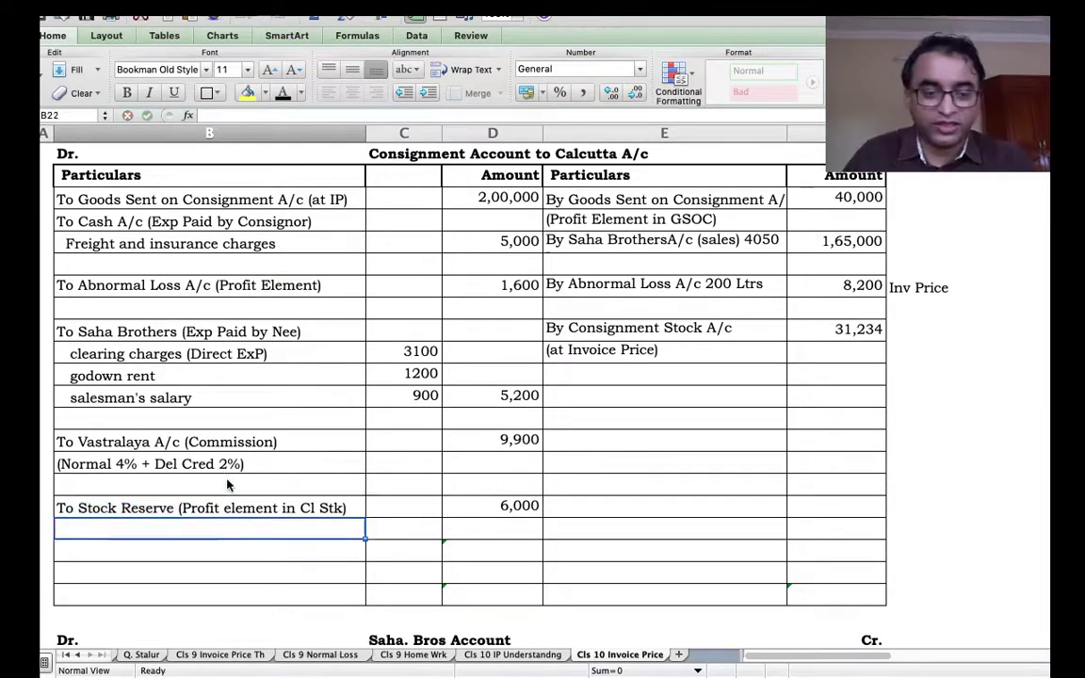
{"action": "key", "text": "Up"}
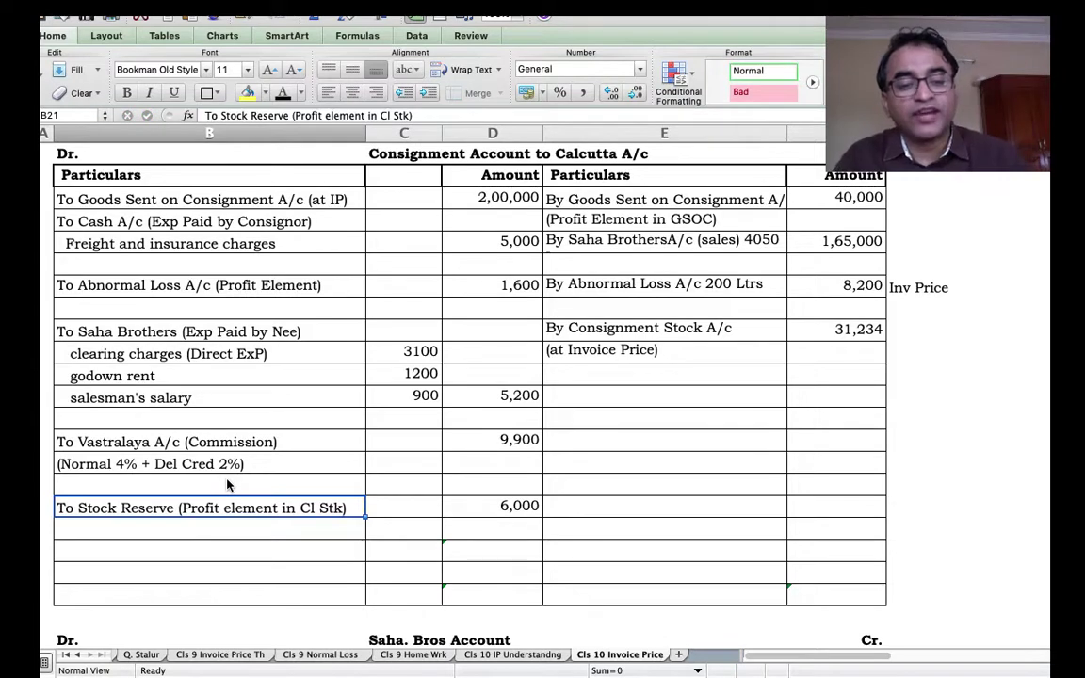
{"action": "key", "text": "Right"}
{"action": "key", "text": "Right"}
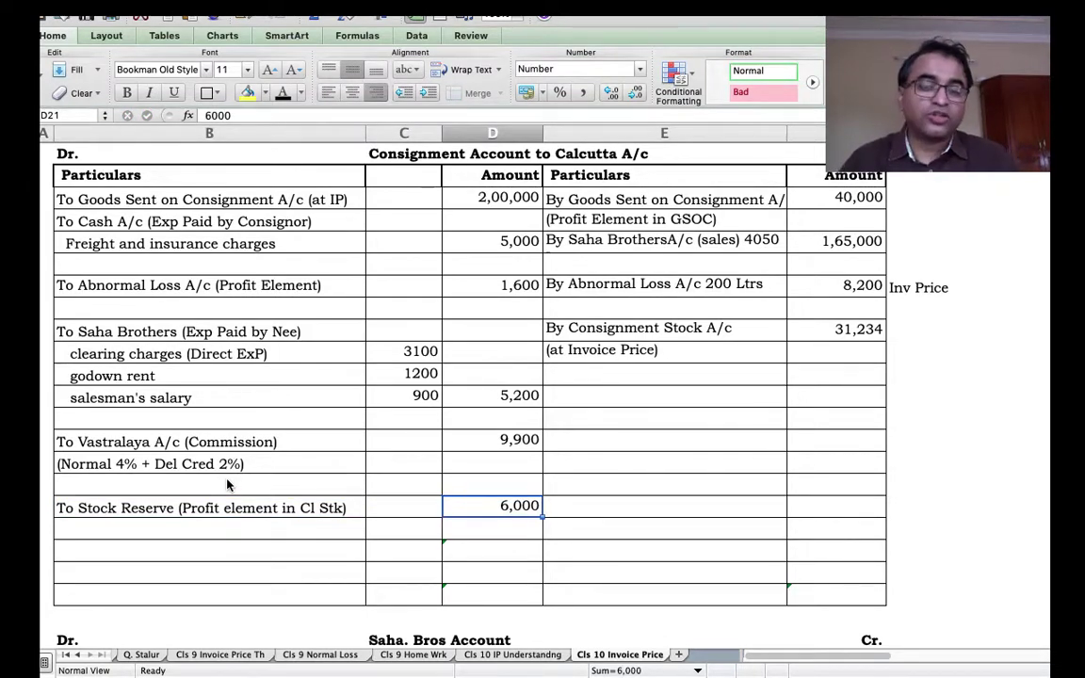
{"action": "scroll", "coordinate": [268, 443], "scroll_direction": "up", "scroll_amount": 1}
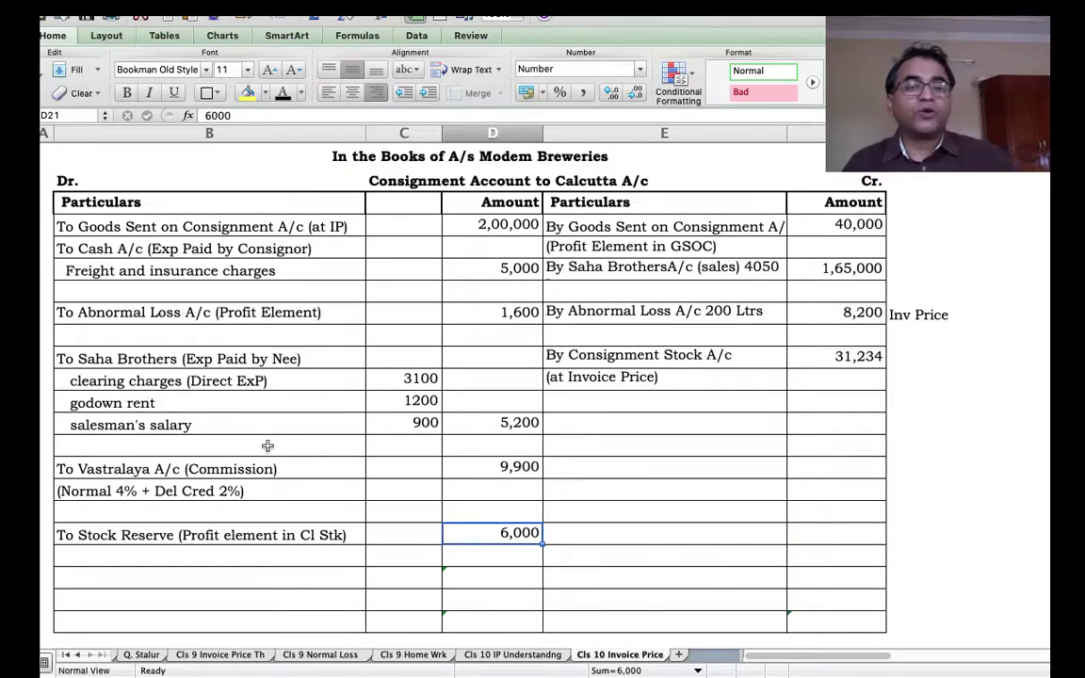
Fill the Goods Sent on Consignment amounts in D7 and F7 with yellow
{"action": "left_click", "coordinate": [461, 224]}
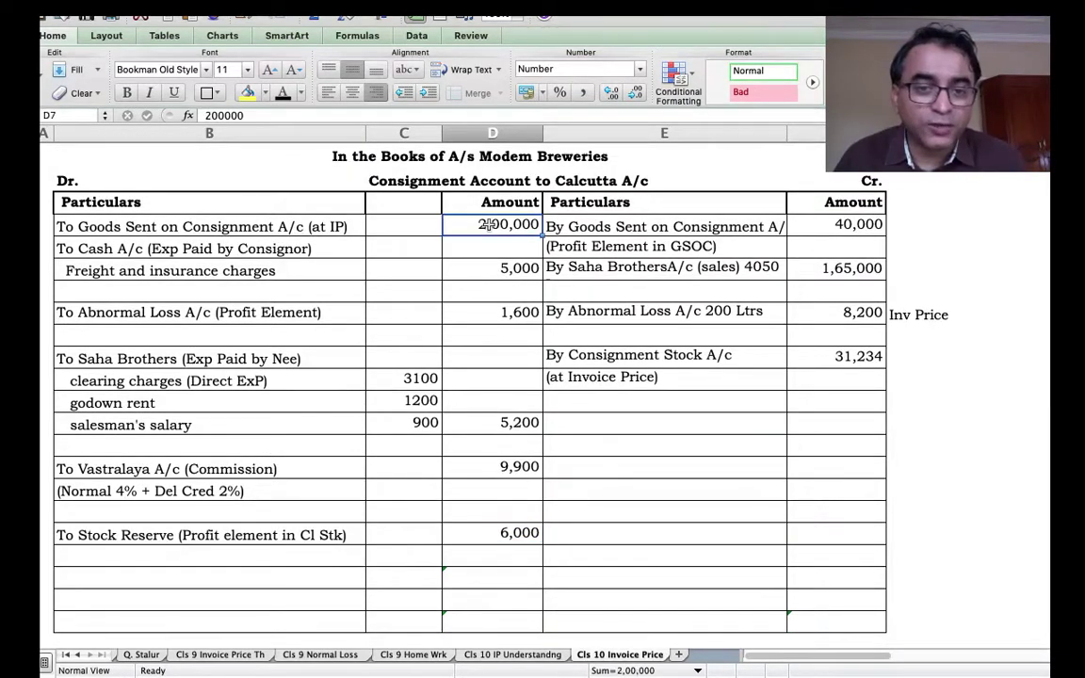
{"action": "left_click", "coordinate": [247, 93]}
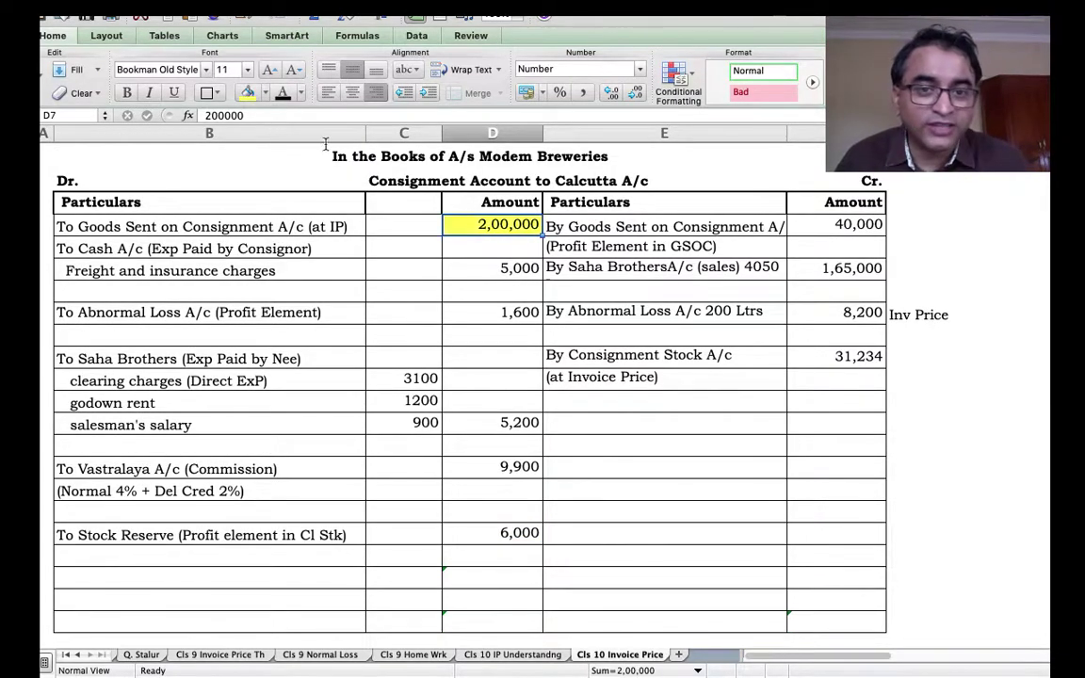
{"action": "left_click", "coordinate": [813, 224]}
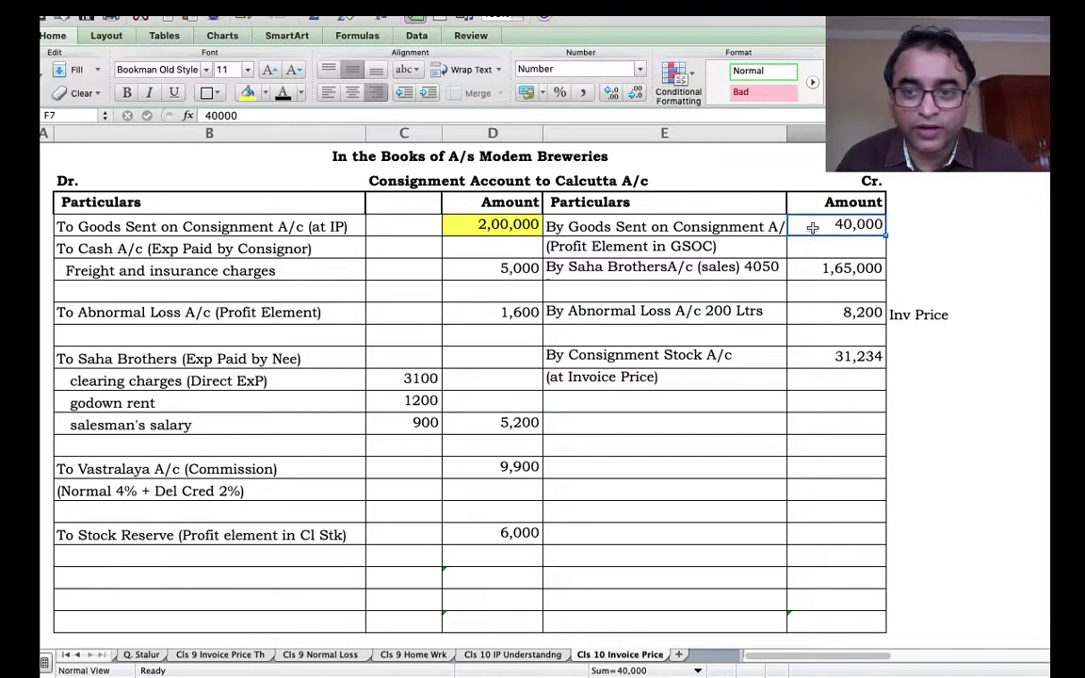
{"action": "left_click", "coordinate": [246, 92]}
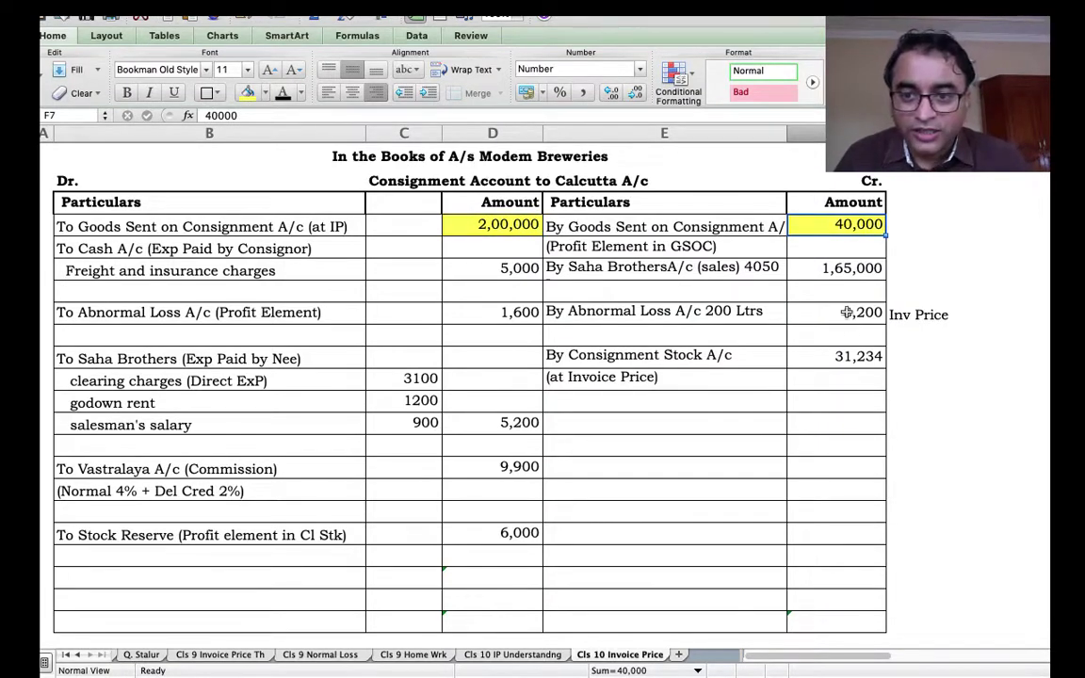
Fill the Abnormal Loss A/c amounts in F11 and D11 with a light red theme colour
{"action": "left_click", "coordinate": [846, 312]}
{"action": "left_click", "coordinate": [265, 92]}
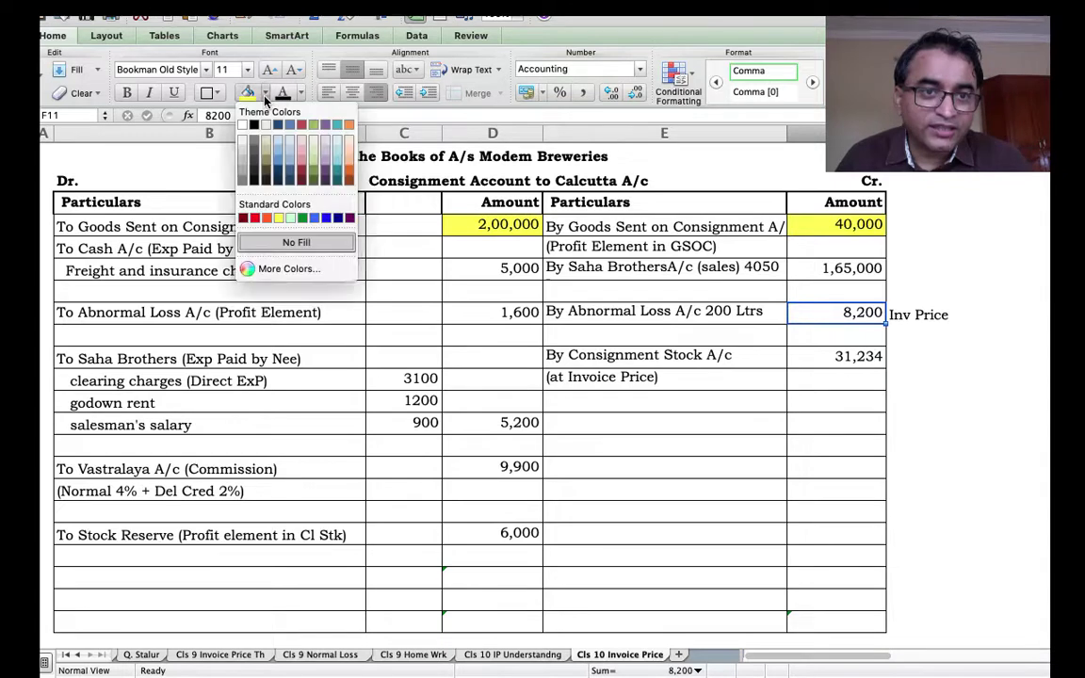
{"action": "left_click", "coordinate": [300, 146]}
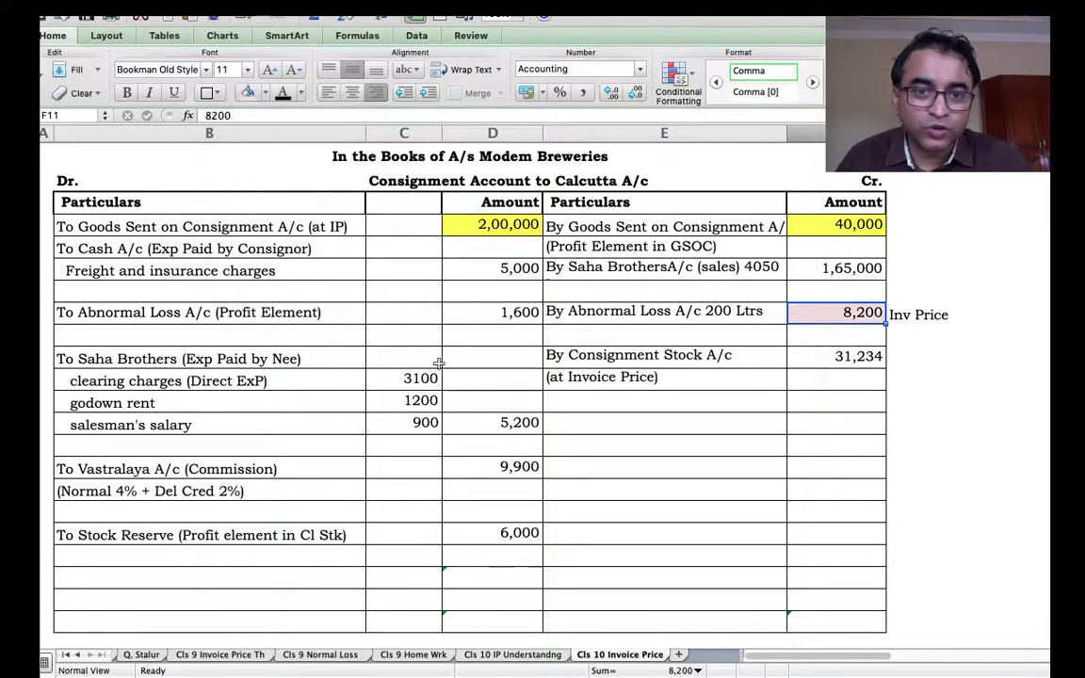
{"action": "left_click", "coordinate": [496, 311]}
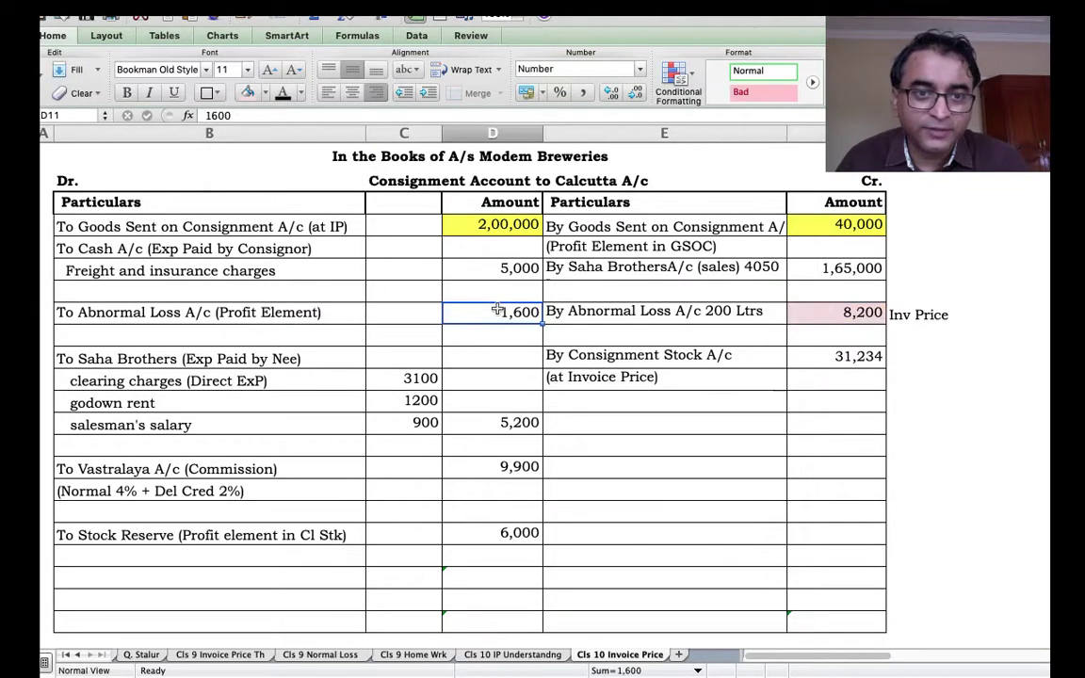
{"action": "left_click", "coordinate": [247, 92]}
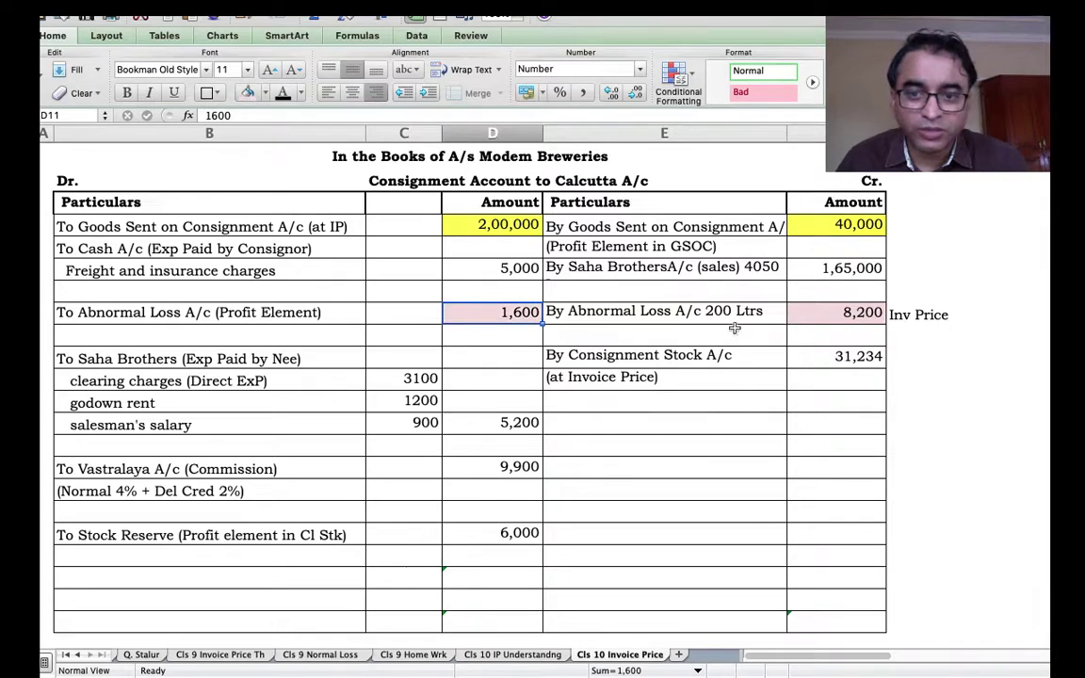
Fill the Consignment Stock amount in F13 and the Stock Reserve amount in D21 with a light green theme colour
{"action": "left_click", "coordinate": [835, 356]}
{"action": "left_click", "coordinate": [267, 93]}
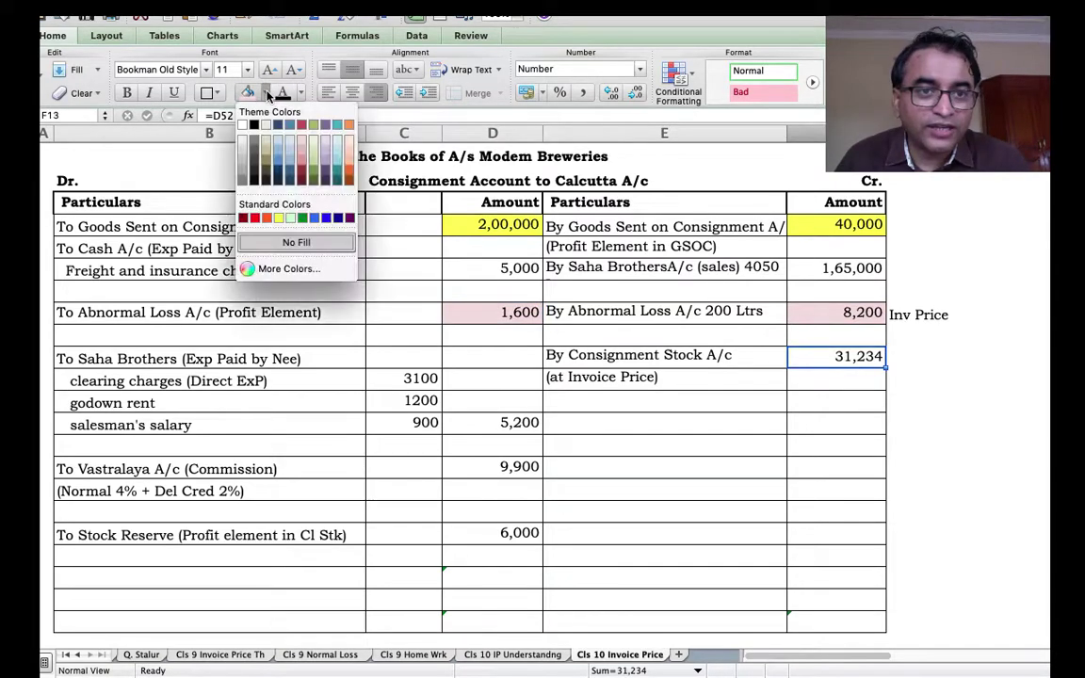
{"action": "left_click", "coordinate": [315, 152]}
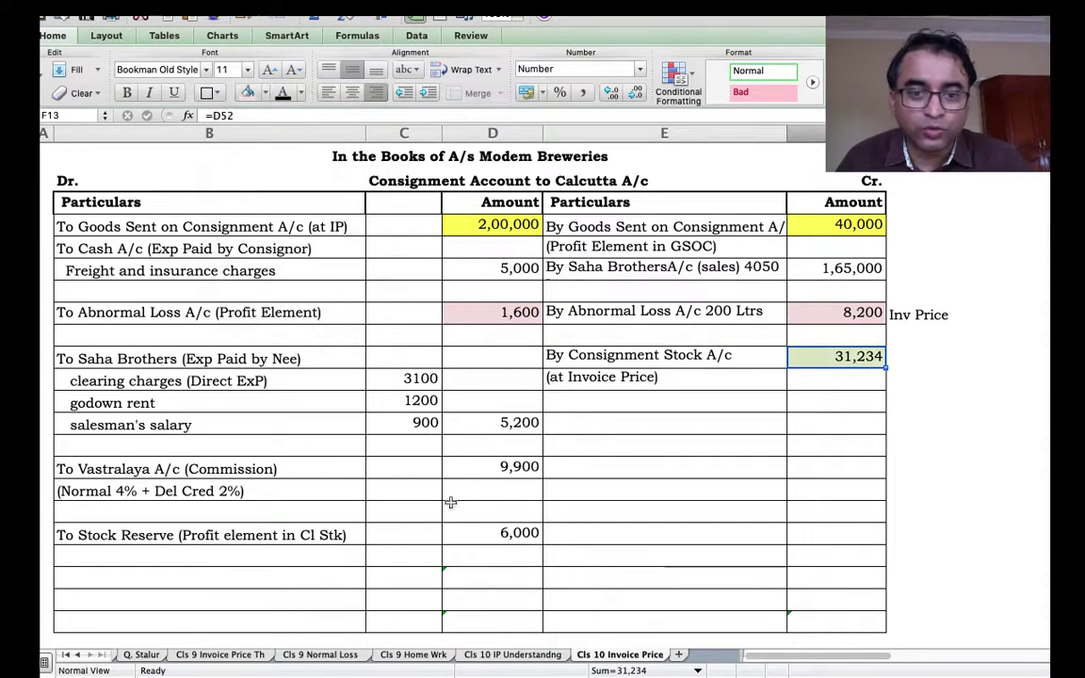
{"action": "left_click", "coordinate": [476, 531]}
{"action": "left_click", "coordinate": [247, 91]}
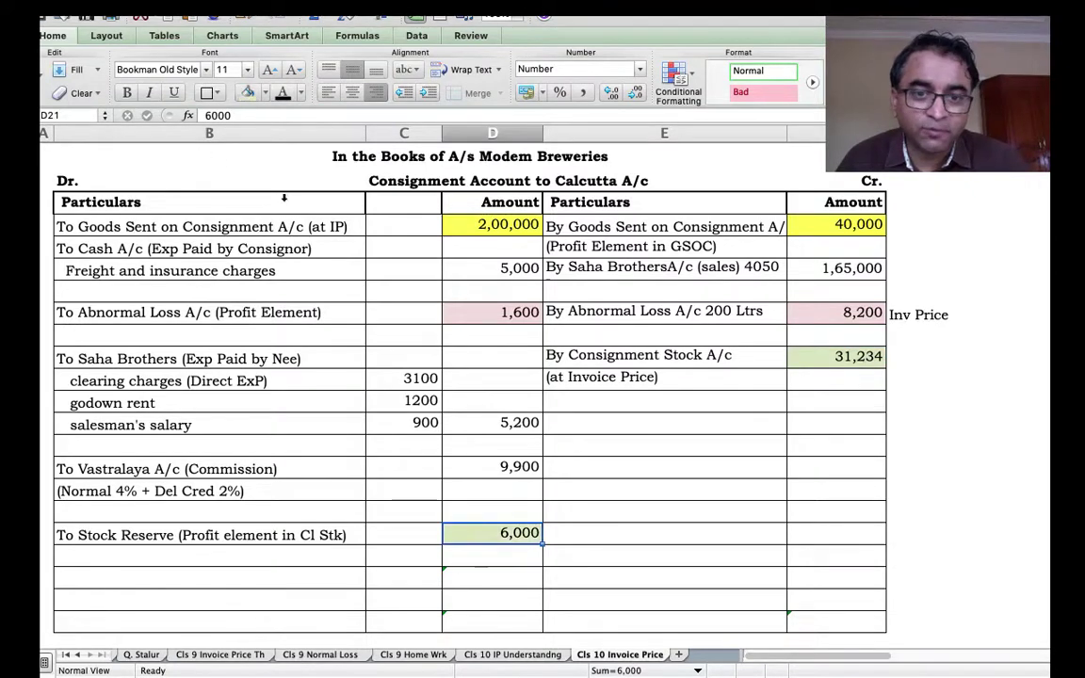
{"action": "left_click", "coordinate": [617, 474]}
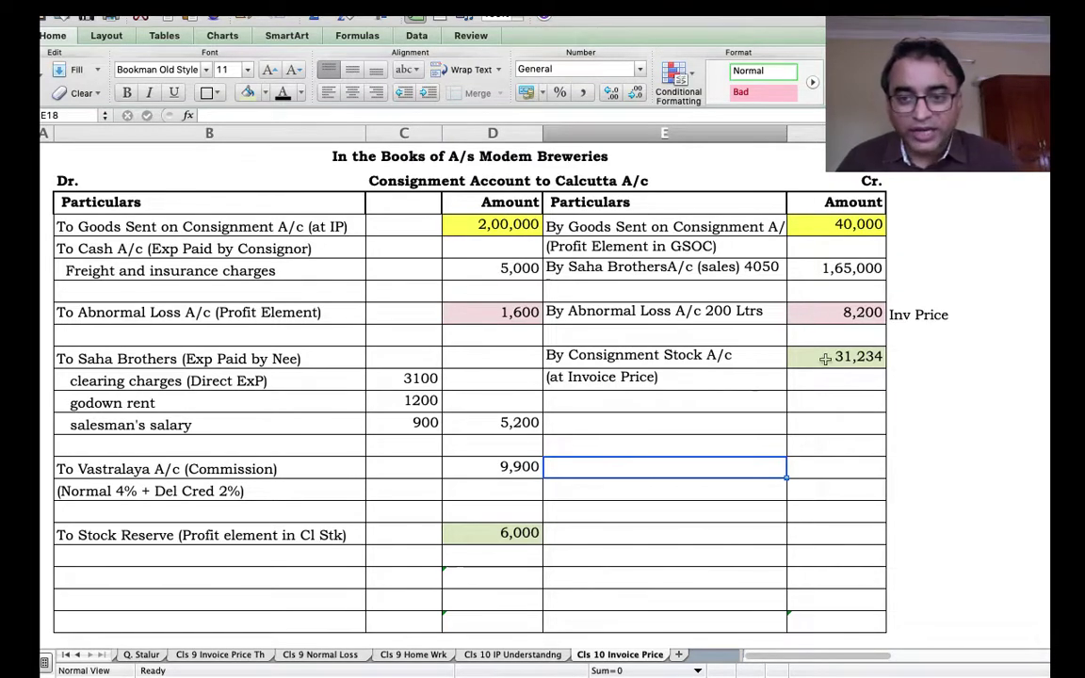
Compare the credit-side Abnormal Loss and Consignment Stock amounts with their debit-side profit elements, and the Goods Sent amounts in D7 and F7
{"action": "left_click_drag", "start_coordinate": [815, 313], "coordinate": [822, 352]}
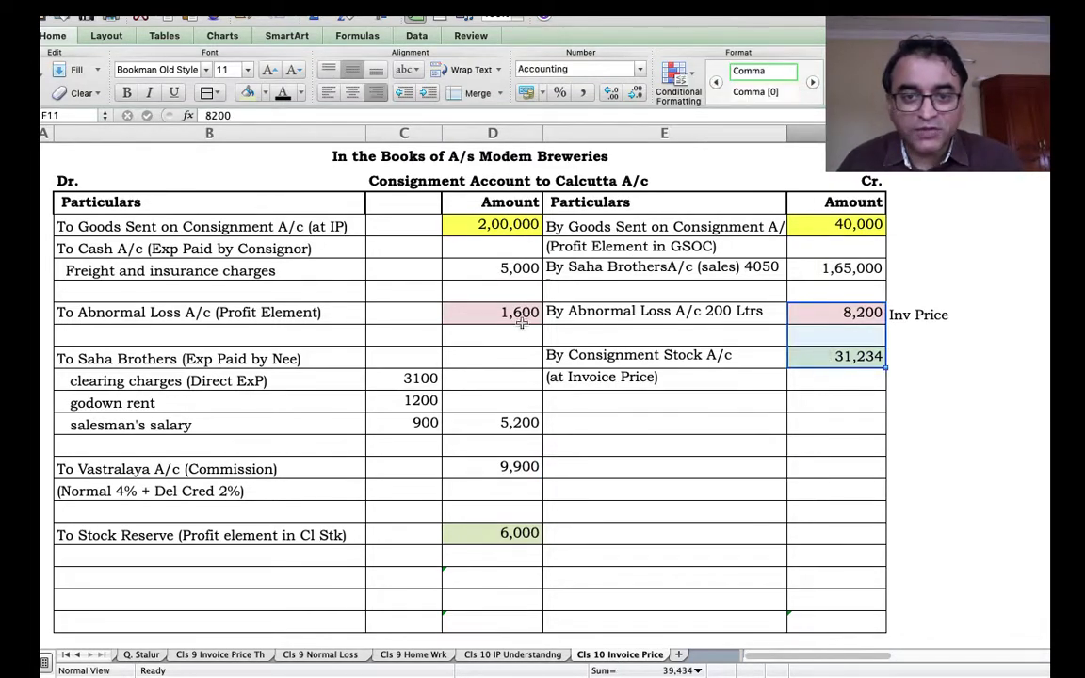
{"action": "left_click", "coordinate": [478, 311]}
{"action": "left_click", "coordinate": [496, 534]}
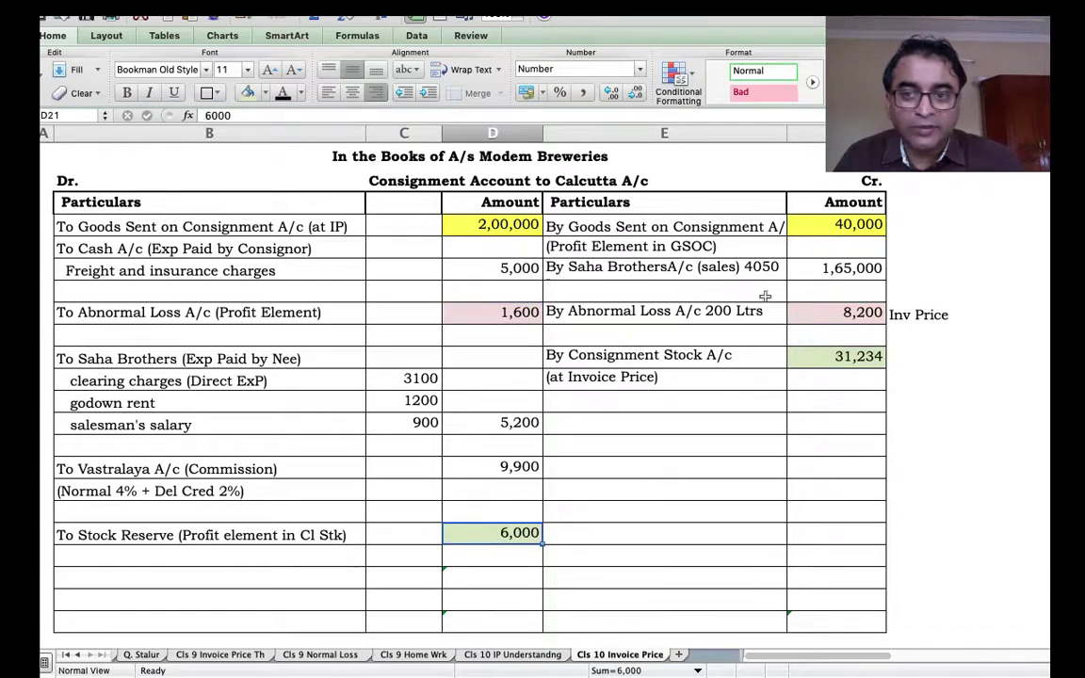
{"action": "left_click", "coordinate": [501, 227]}
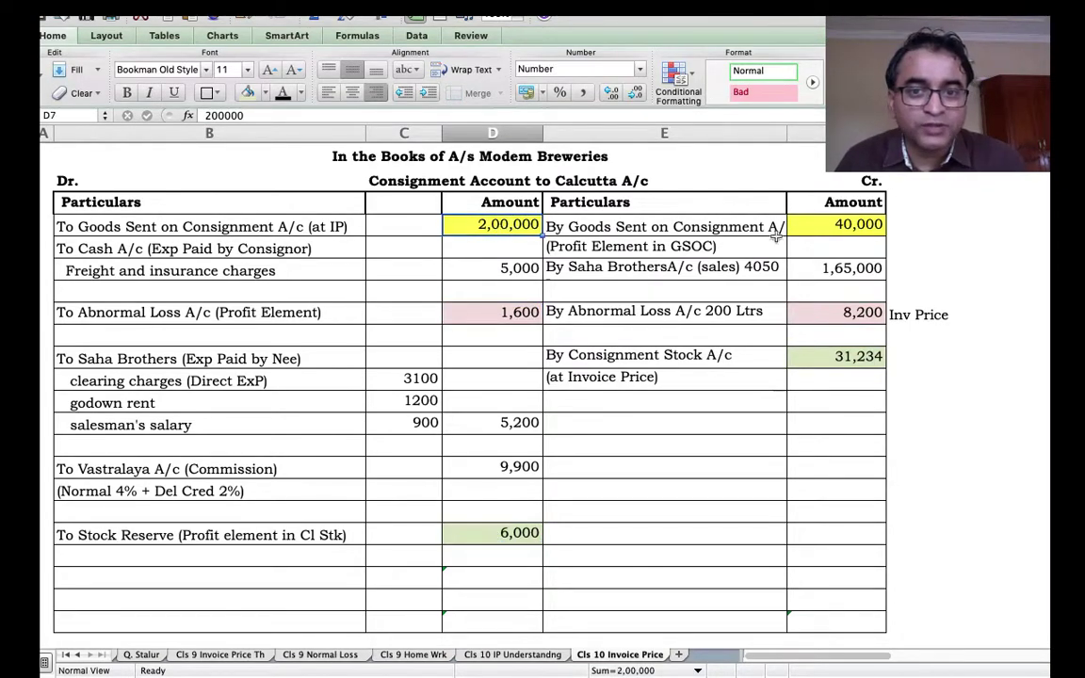
{"action": "left_click", "coordinate": [848, 226]}
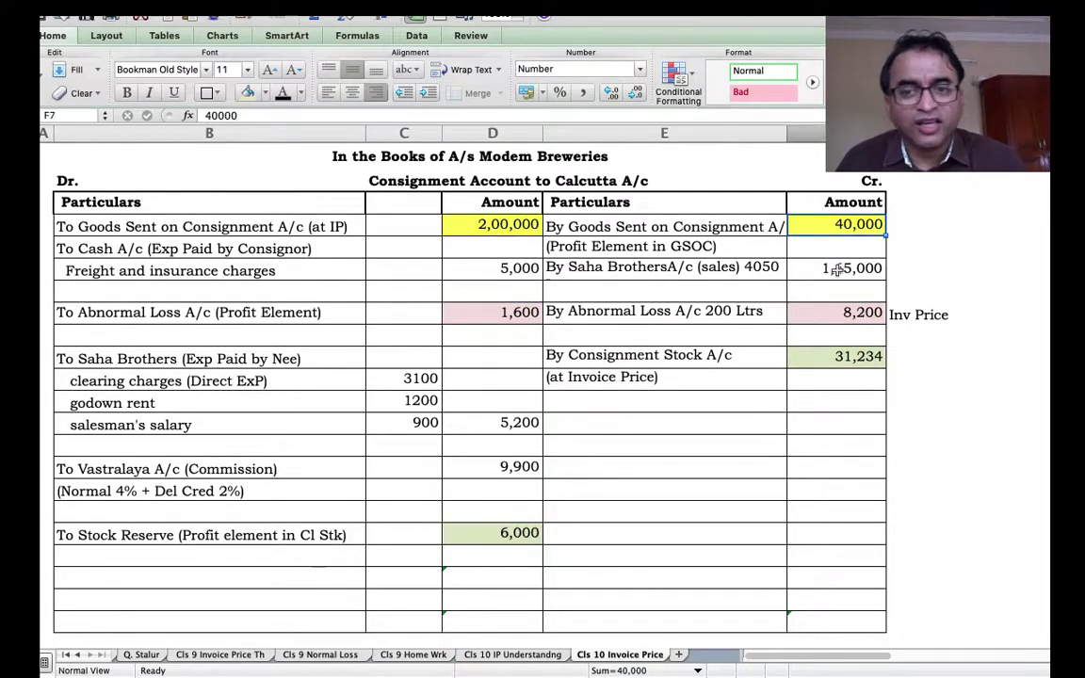
Enter the note "Inv Price" in G9 beside the Saha Brothers sales amount
{"action": "left_click", "coordinate": [836, 270]}
{"action": "left_click", "coordinate": [897, 267]}
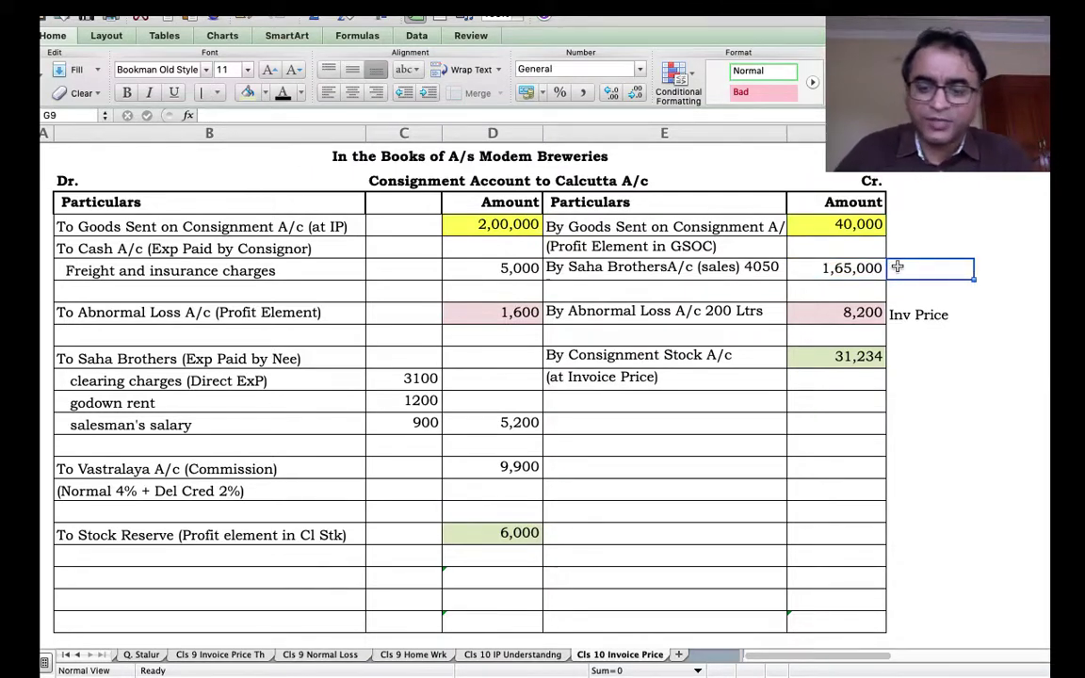
{"action": "type", "text": "Inv Price"}
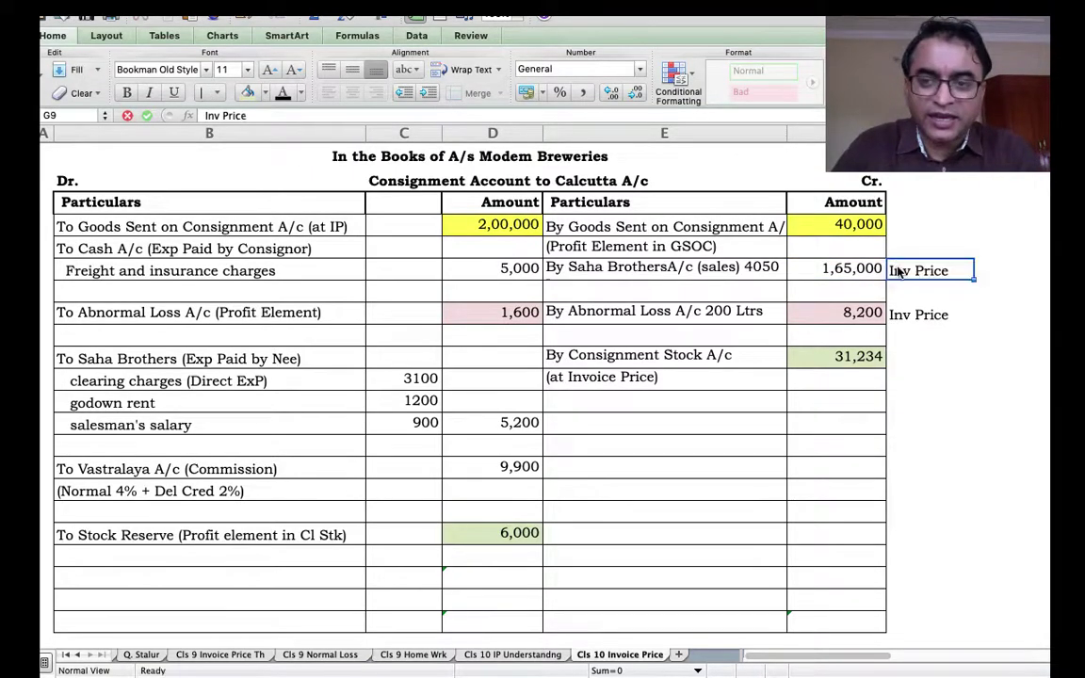
{"action": "key", "text": "Return"}
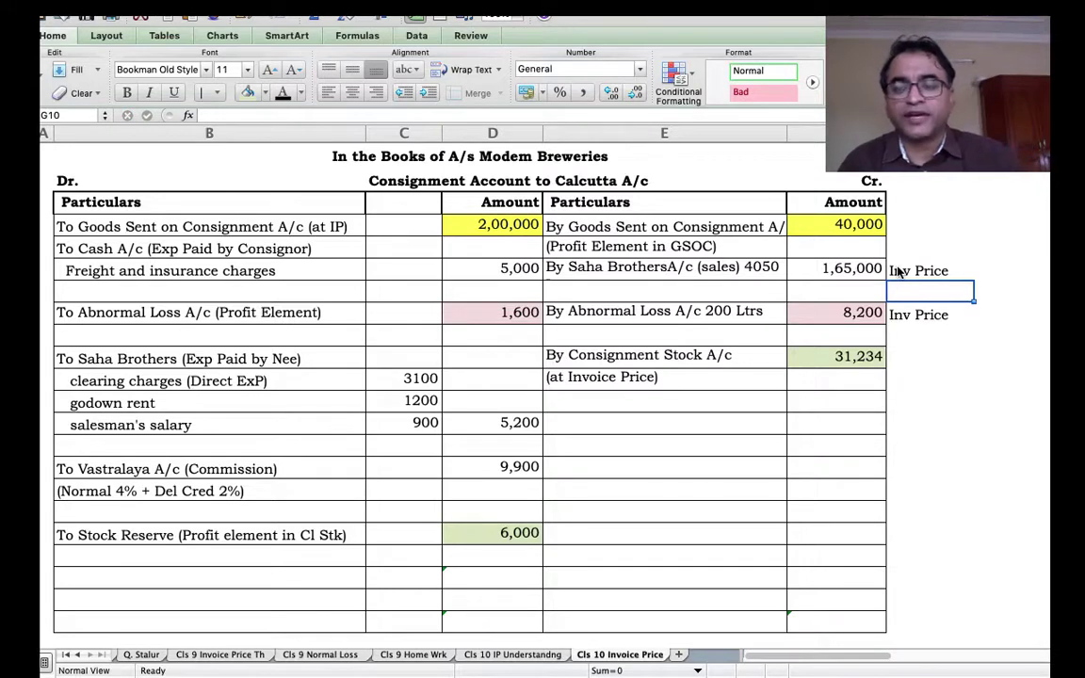
{"action": "left_click", "coordinate": [899, 271]}
{"action": "key", "text": "Left"}
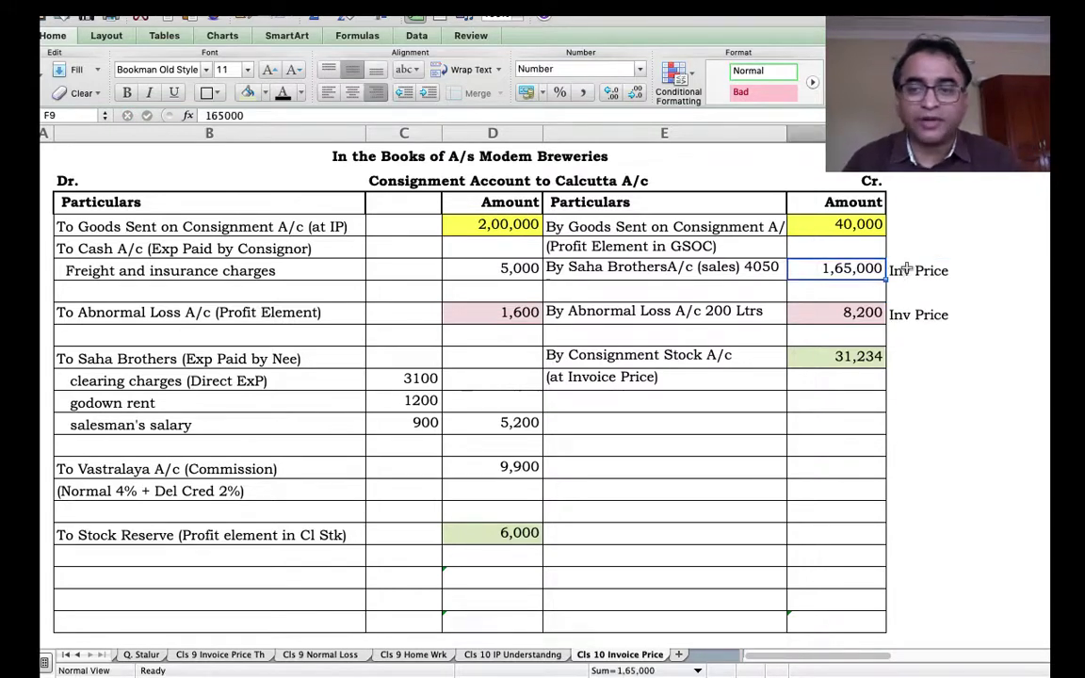
{"action": "left_click", "coordinate": [904, 269]}
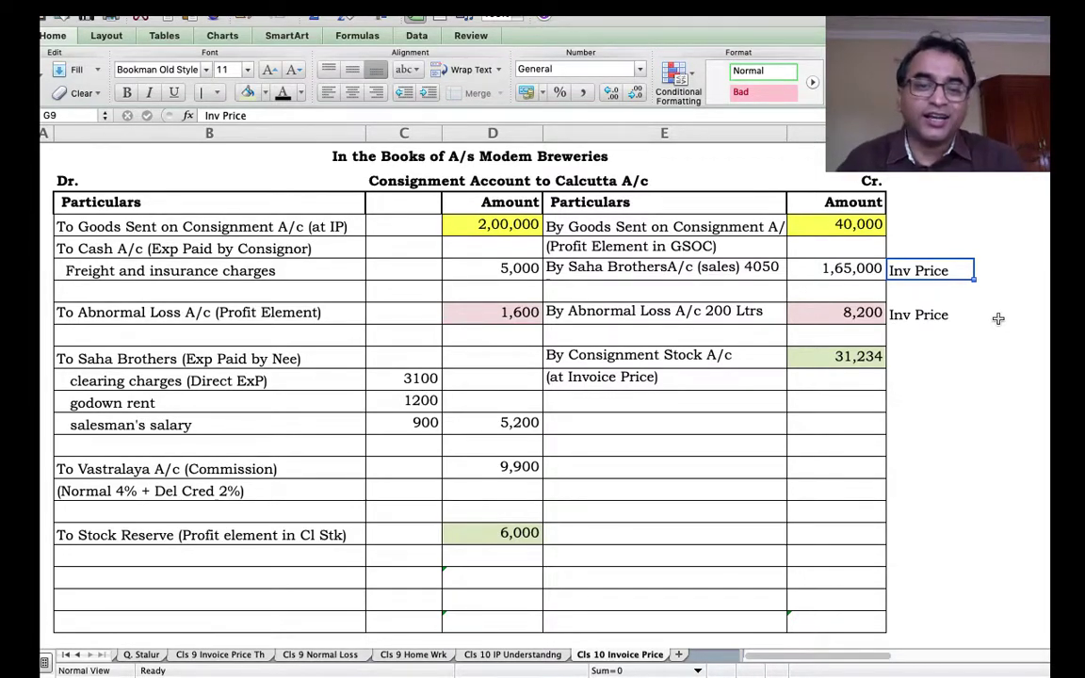
Review the Goods Sent on Consignment pair in row 7 and the Abnormal Loss pair in row 11
{"action": "left_click", "coordinate": [491, 226]}
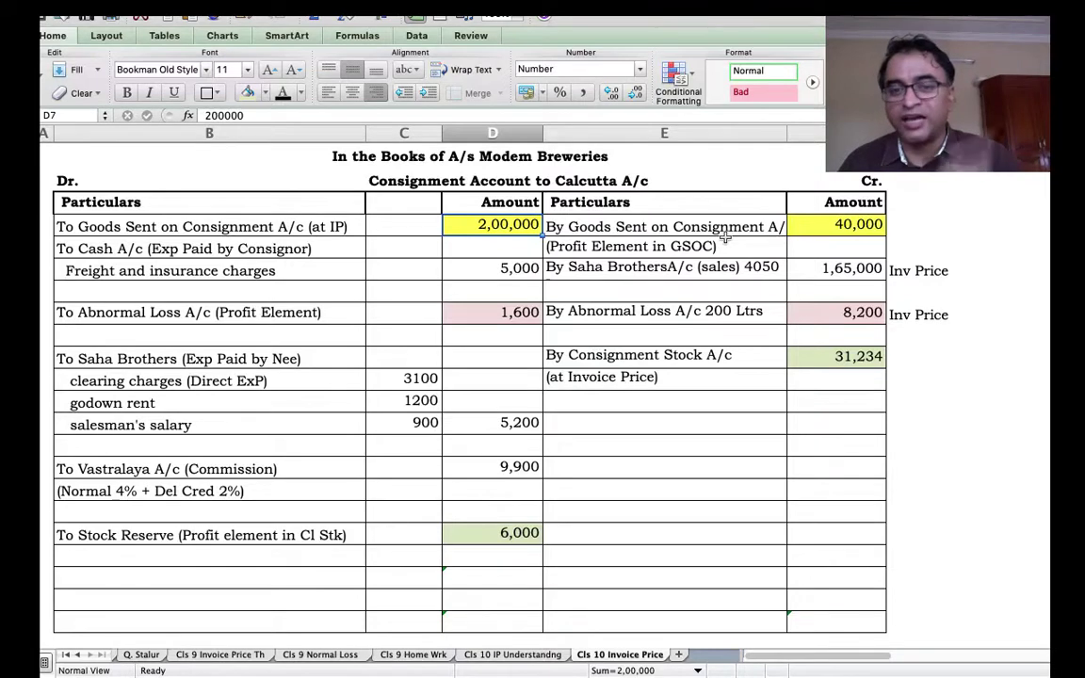
{"action": "left_click", "coordinate": [797, 218]}
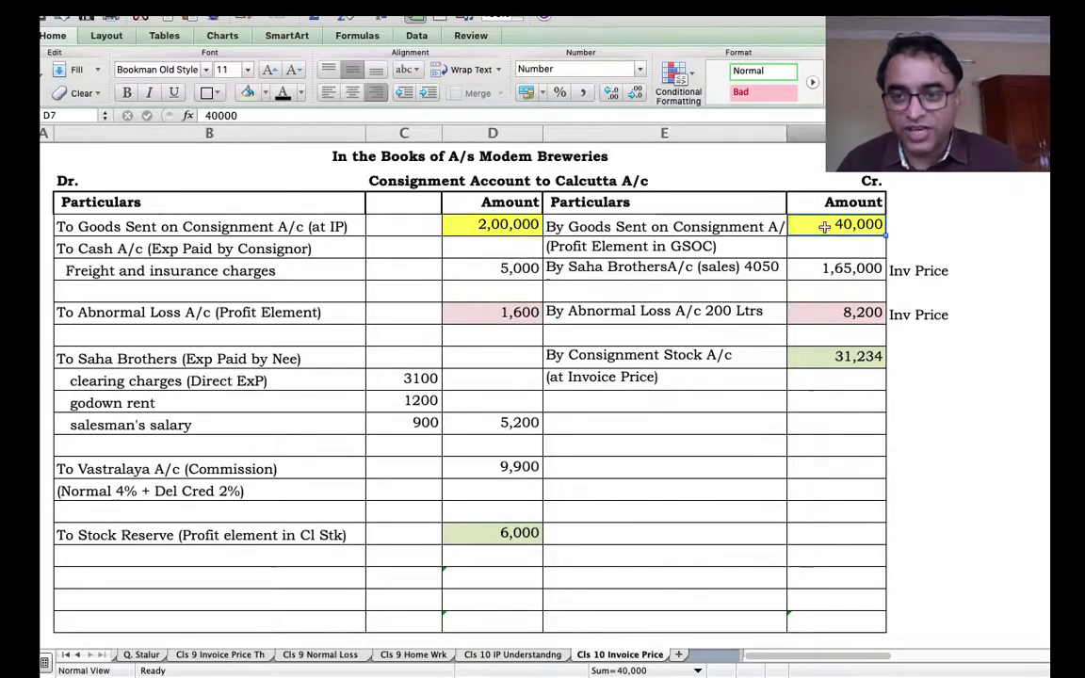
{"action": "left_click", "coordinate": [838, 317]}
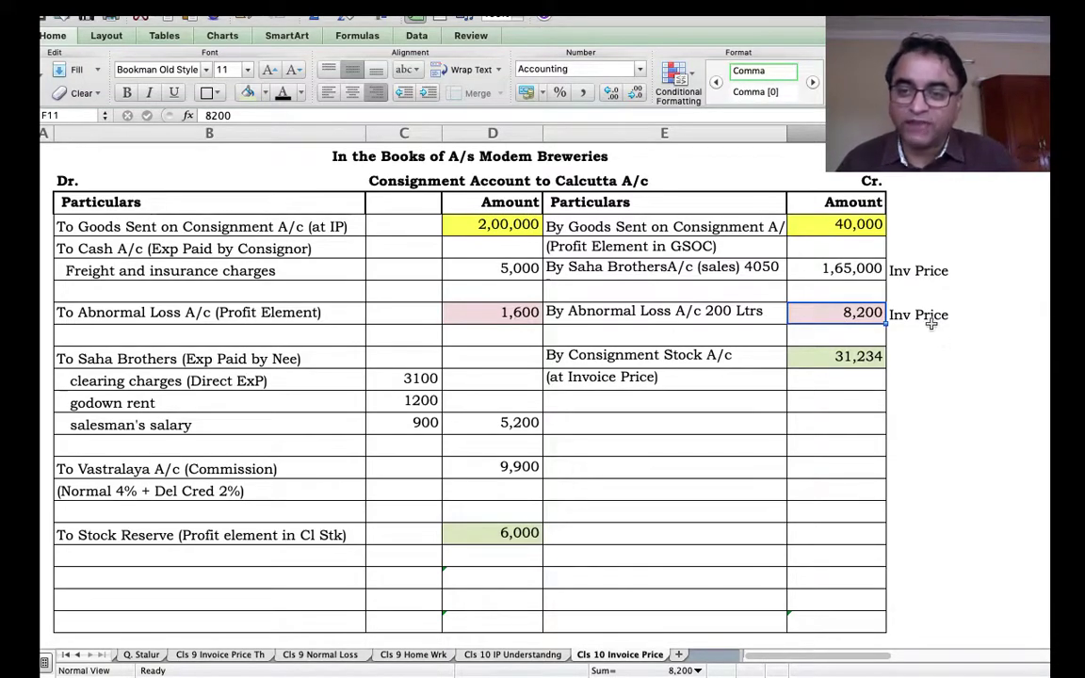
{"action": "left_click", "coordinate": [511, 321]}
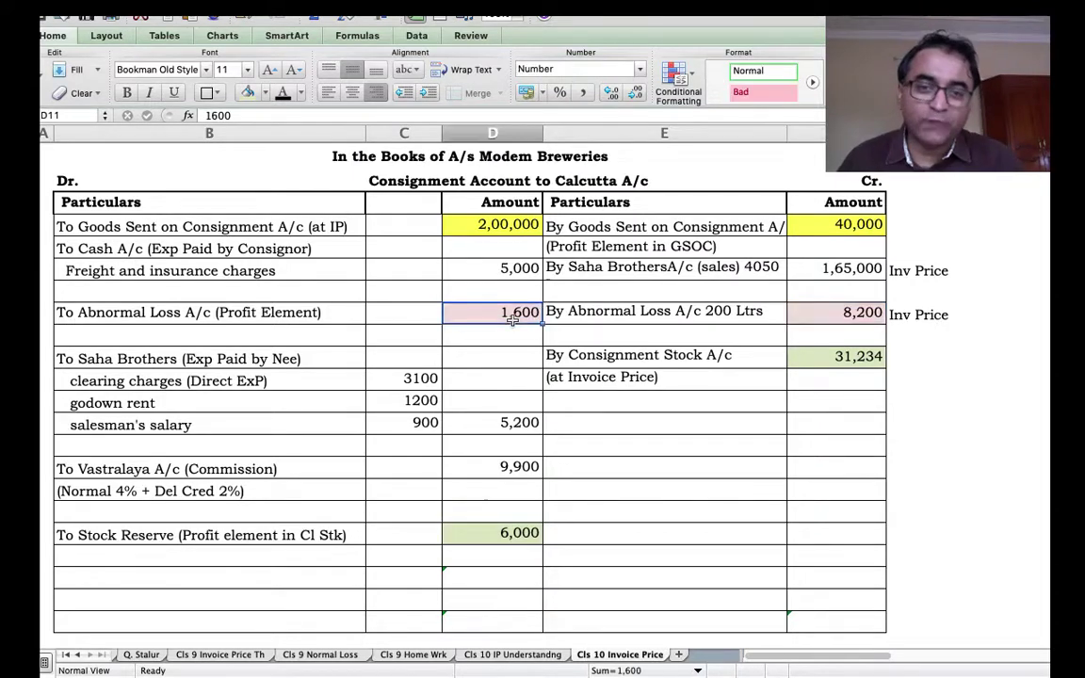
Copy the "Inv Price" note from G11 into G13 beside the Consignment Stock amount
{"action": "left_click", "coordinate": [775, 358]}
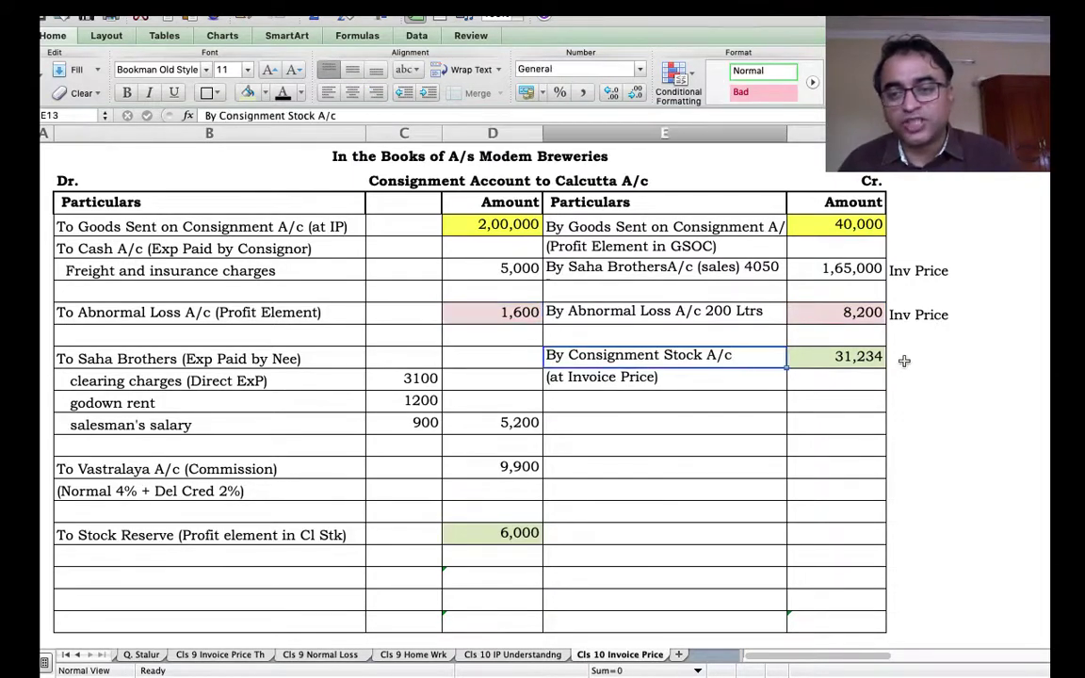
{"action": "left_click", "coordinate": [900, 316]}
{"action": "key", "text": "super+c"}
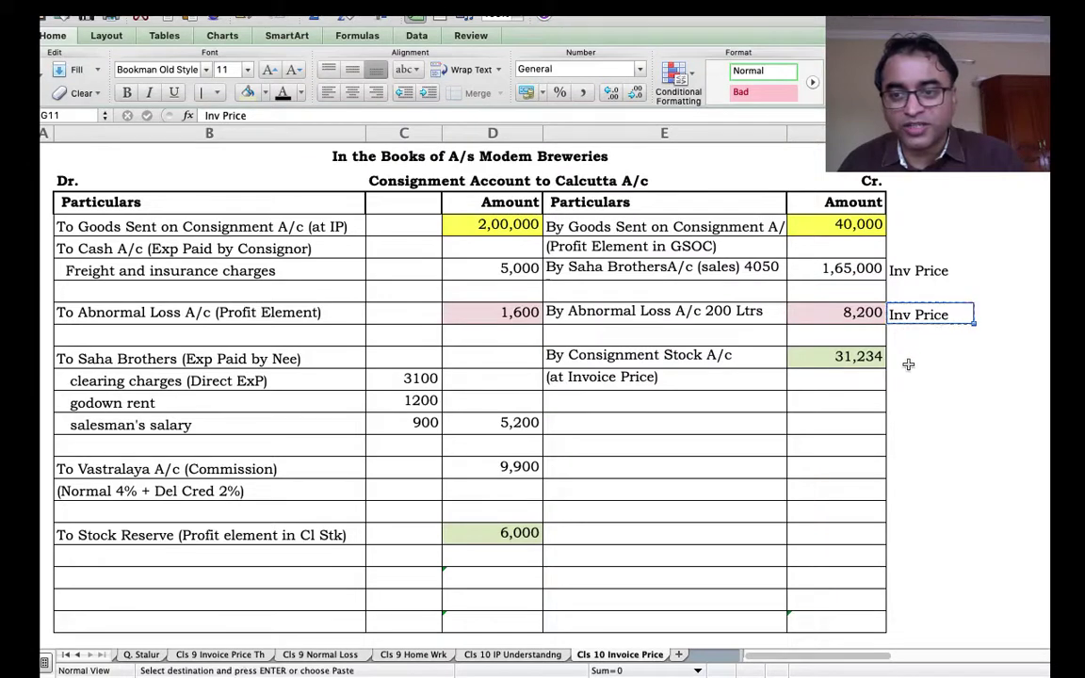
{"action": "left_click", "coordinate": [907, 362]}
{"action": "key", "text": "super+v"}
{"action": "key", "text": "Escape"}
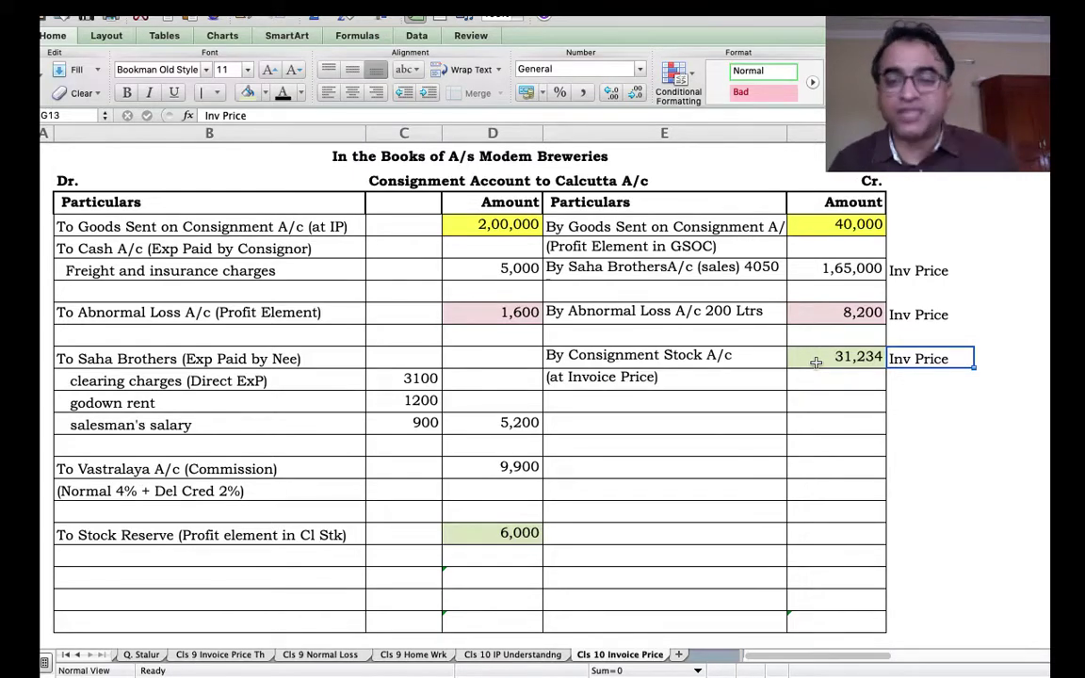
Examine the colour-matched pairs for stock reserve, abnormal loss, consignment stock and goods sent across both sides of the account
{"action": "left_click", "coordinate": [500, 534]}
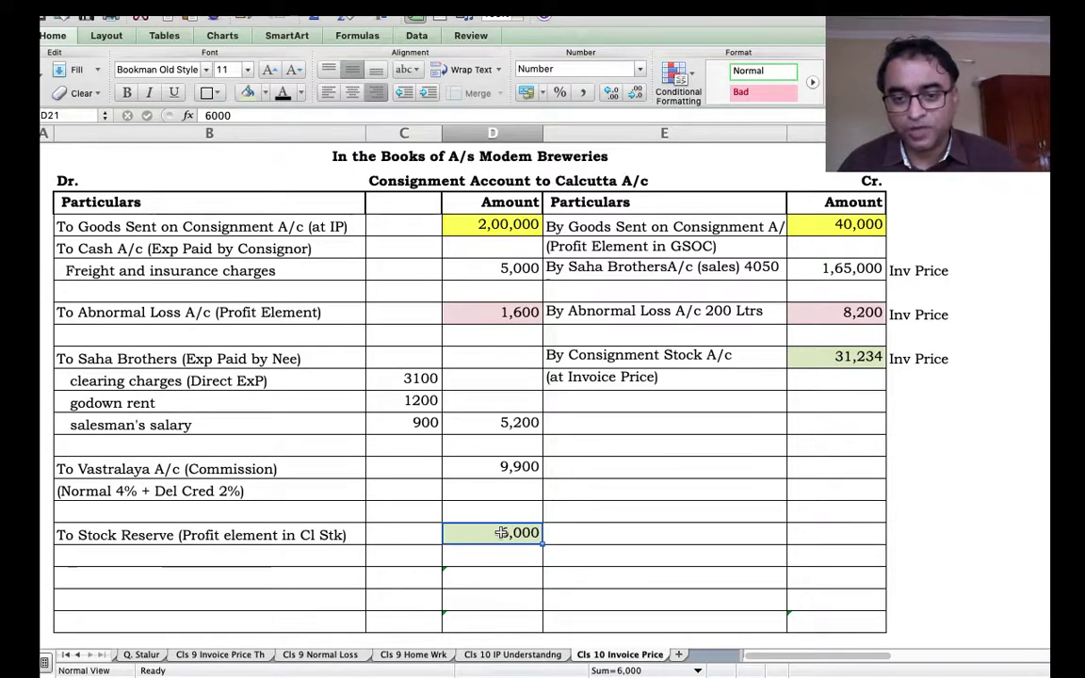
{"action": "scroll", "coordinate": [500, 533], "scroll_direction": "down", "scroll_amount": 3}
{"action": "scroll", "coordinate": [500, 533], "scroll_direction": "up", "scroll_amount": 1}
{"action": "scroll", "coordinate": [500, 533], "scroll_direction": "up", "scroll_amount": 1}
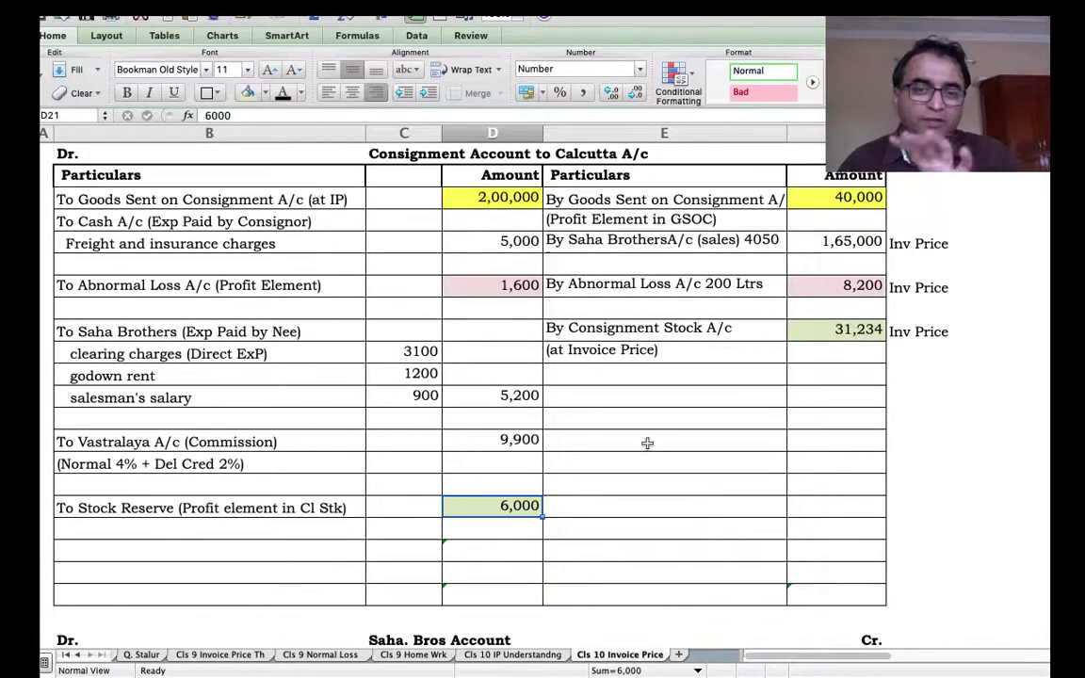
{"action": "left_click", "coordinate": [859, 285]}
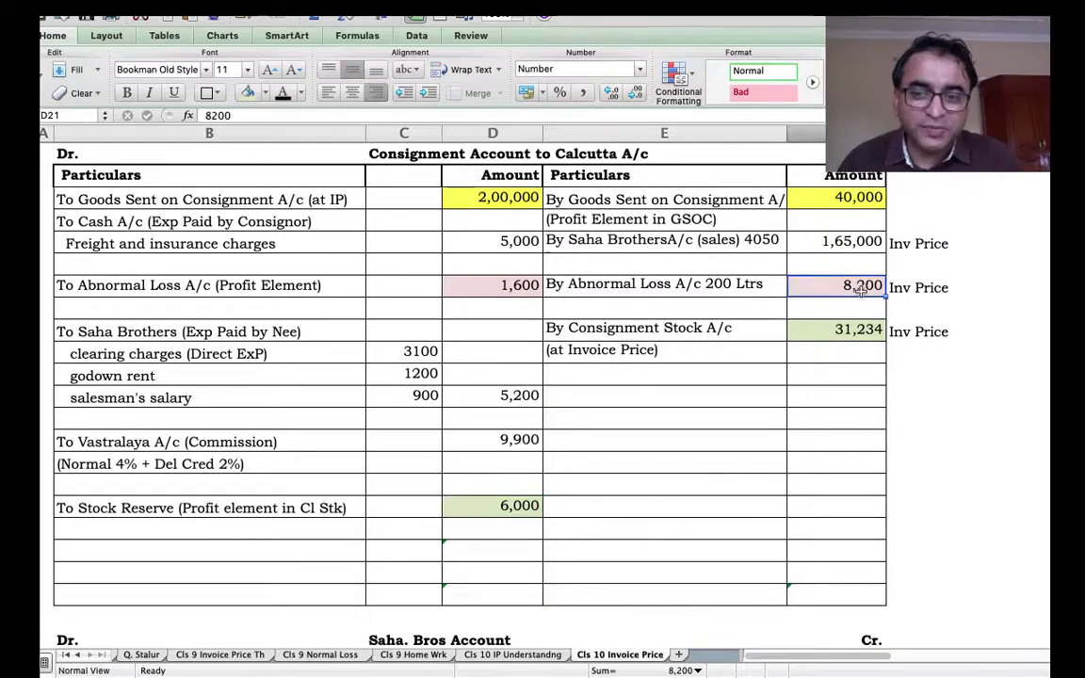
{"action": "left_click", "coordinate": [499, 284]}
{"action": "key", "text": "Right"}
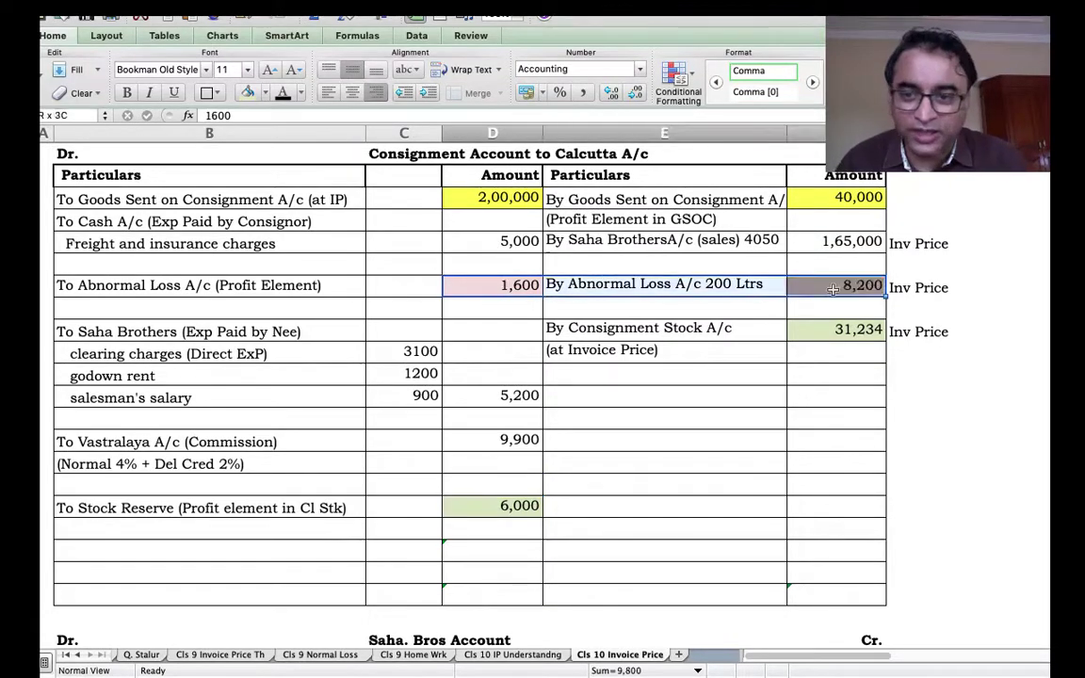
{"action": "key", "text": "Right"}
{"action": "key", "text": "Down"}
{"action": "key", "text": "Down"}
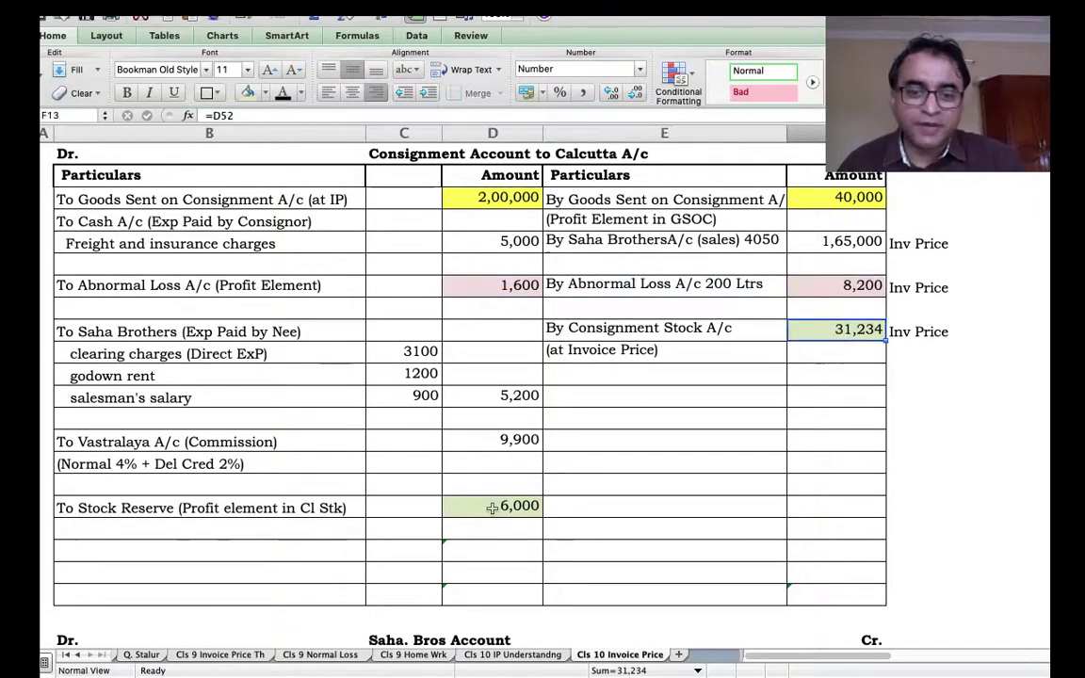
{"action": "left_click_drag", "start_coordinate": [485, 506], "coordinate": [836, 332]}
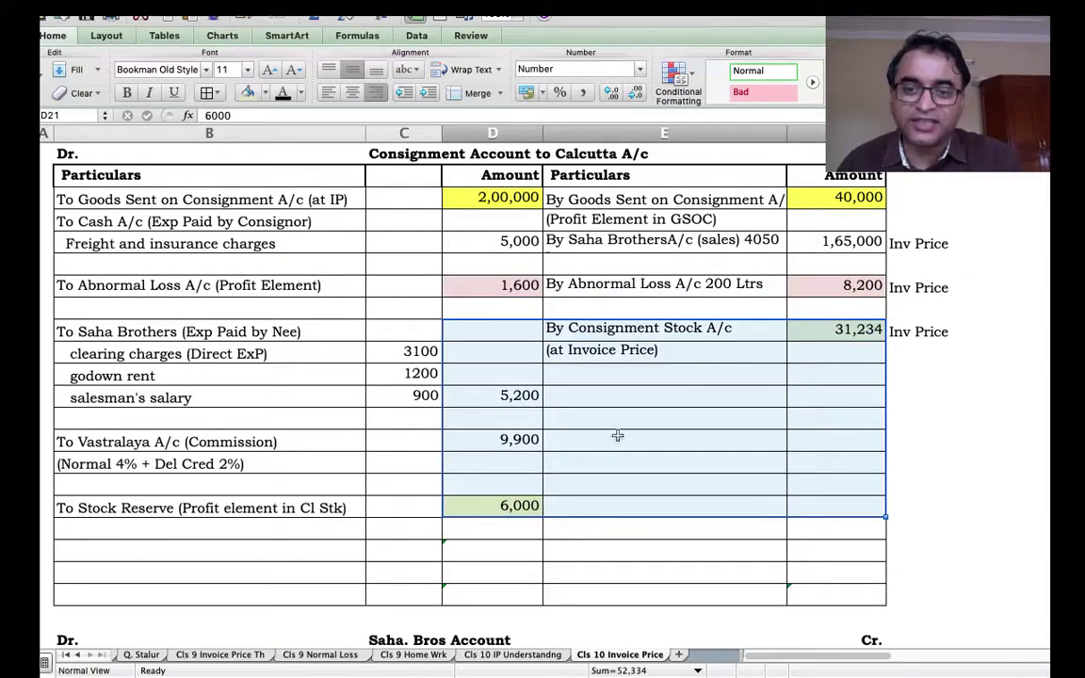
{"action": "left_click", "coordinate": [618, 438]}
{"action": "left_click", "coordinate": [516, 195]}
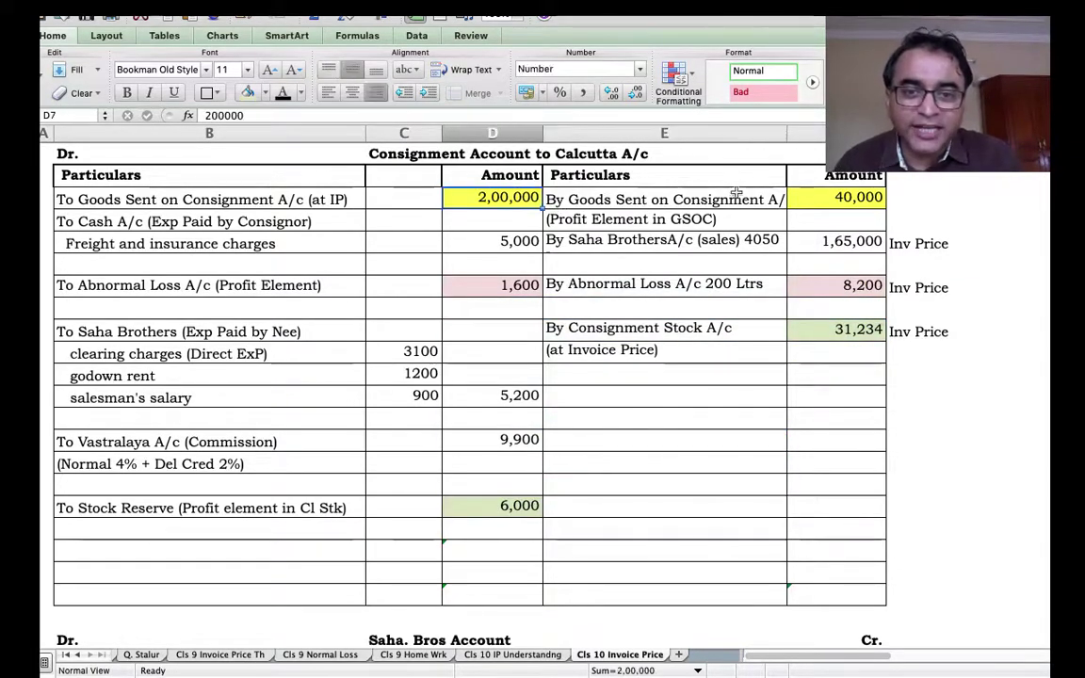
{"action": "left_click", "coordinate": [859, 196]}
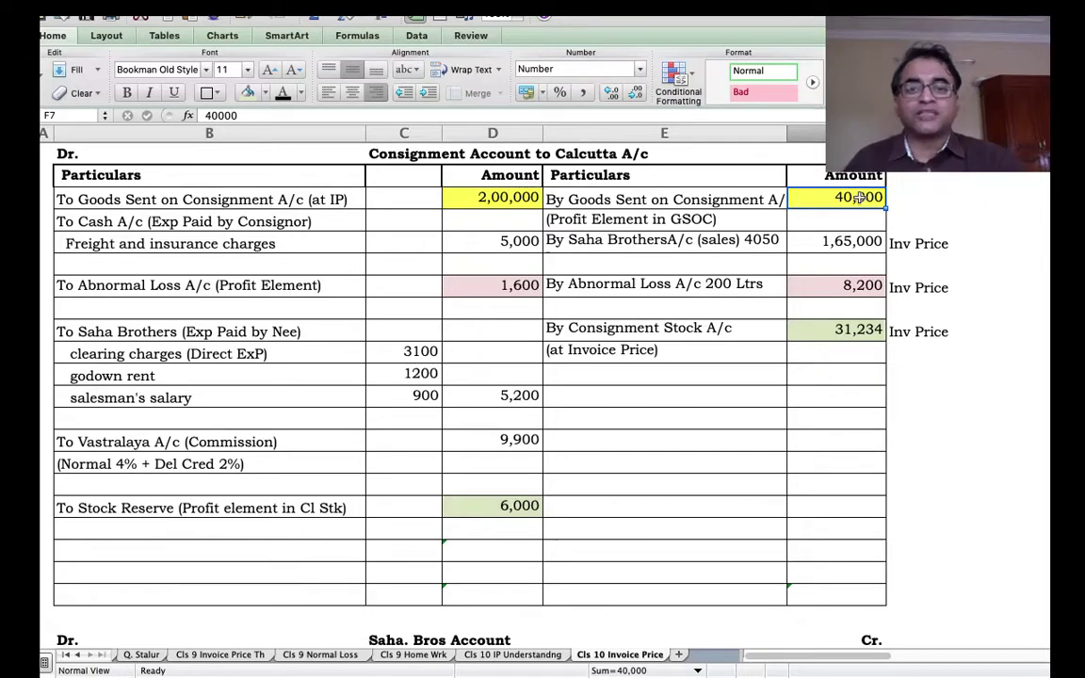
{"action": "scroll", "coordinate": [826, 313], "scroll_direction": "up", "scroll_amount": 1}
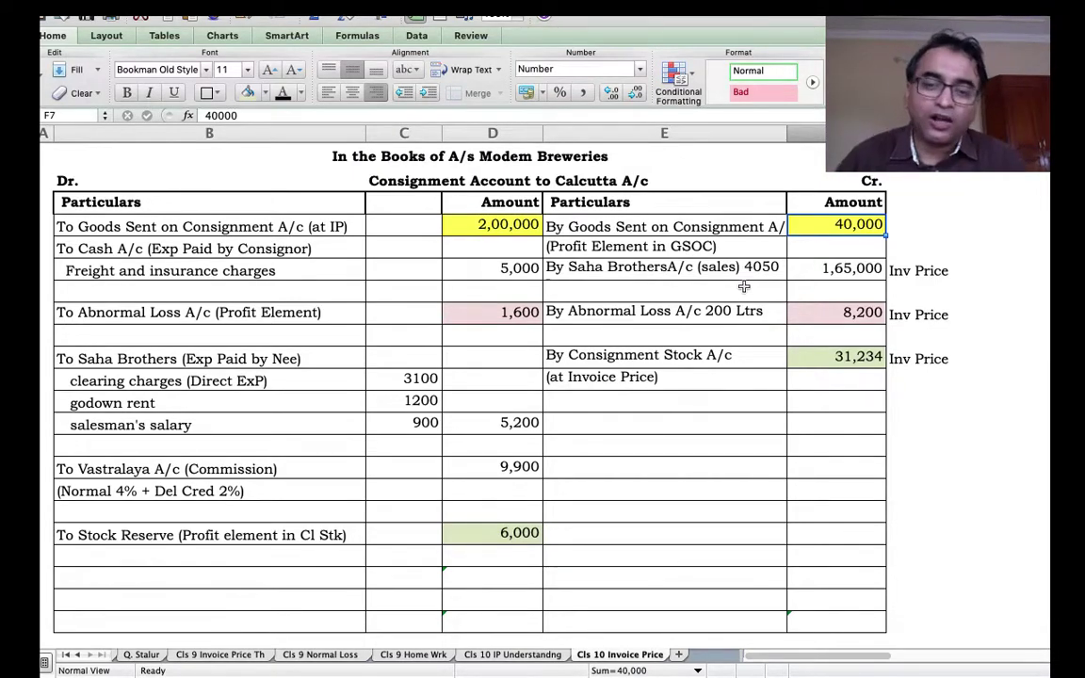
Apply the black font colour to the concealed P & L A/c B/F (Profit on Consignment) entry in row 23 and the Total entries in row 25
{"action": "scroll", "coordinate": [744, 287], "scroll_direction": "down", "scroll_amount": 1}
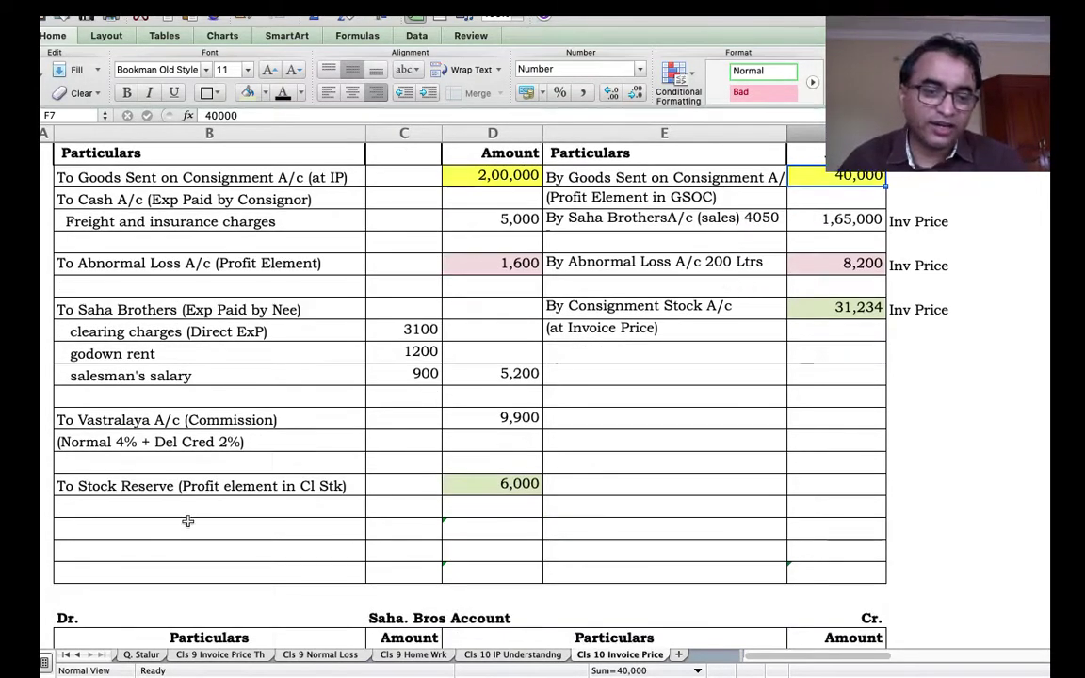
{"action": "left_click_drag", "start_coordinate": [186, 520], "coordinate": [520, 558]}
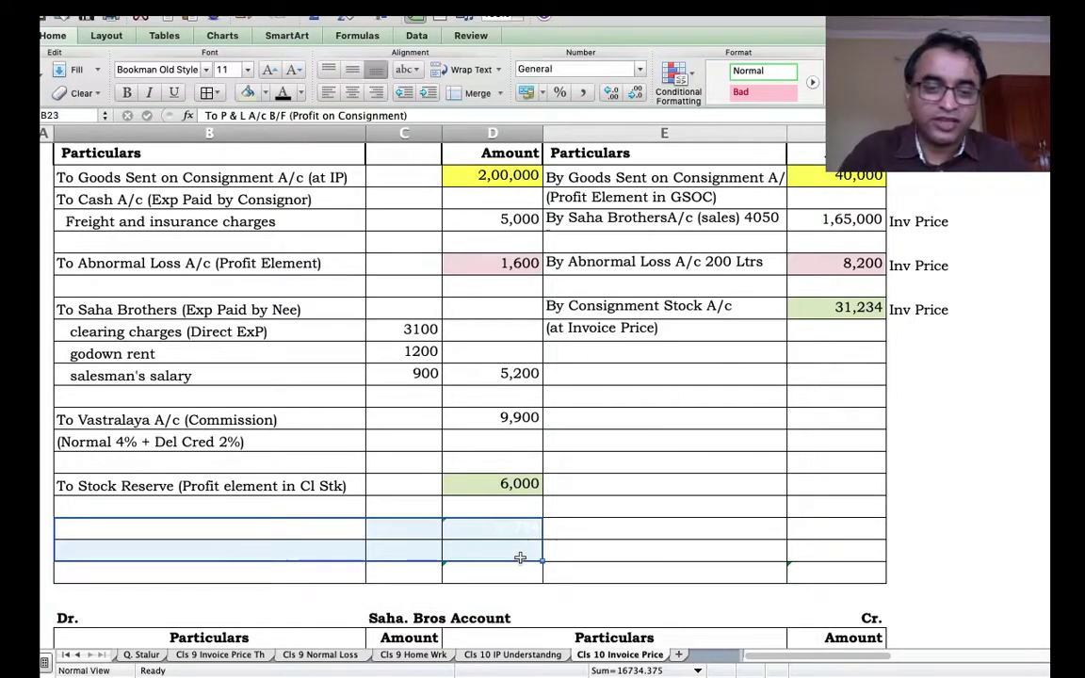
{"action": "left_click", "coordinate": [282, 92]}
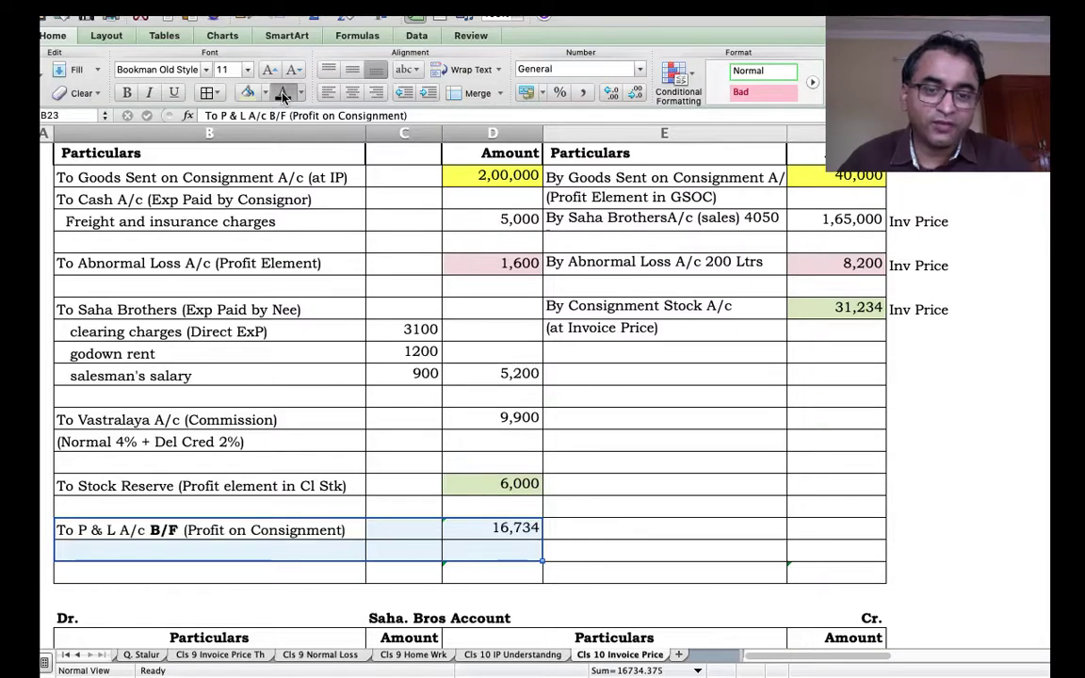
{"action": "left_click", "coordinate": [485, 529]}
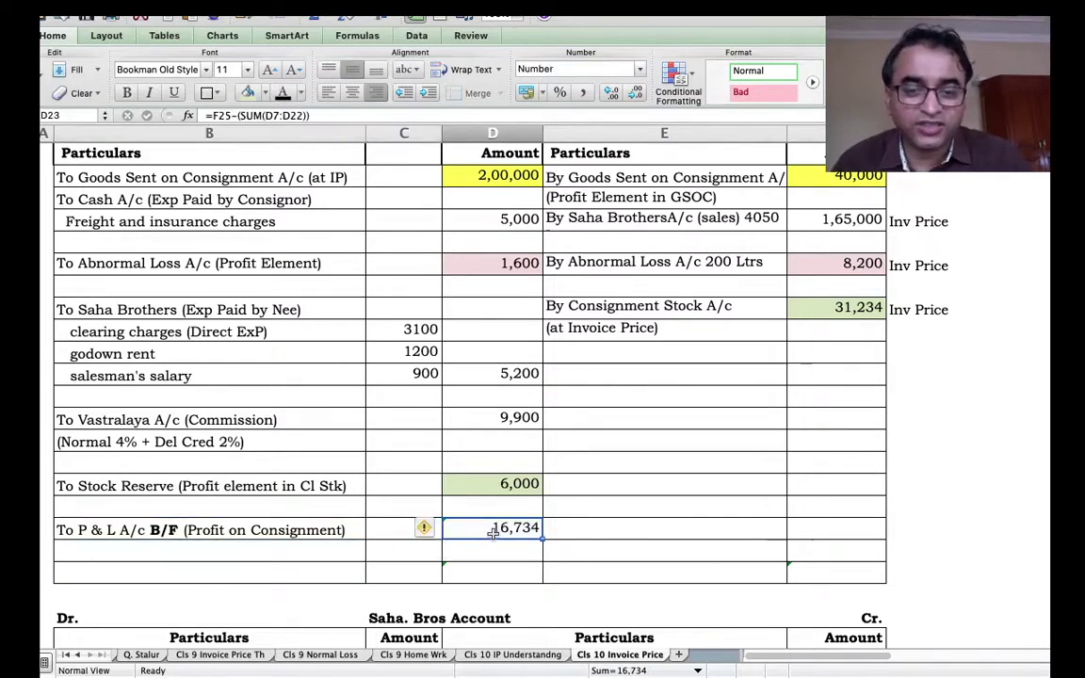
{"action": "left_click_drag", "start_coordinate": [273, 579], "coordinate": [799, 567]}
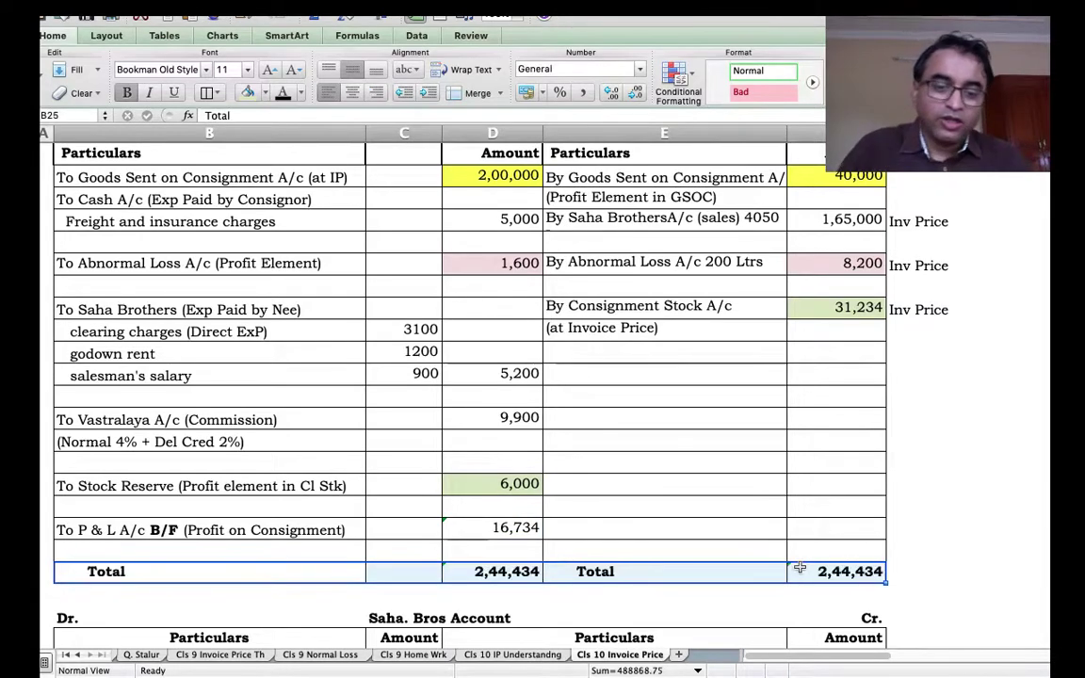
{"action": "scroll", "coordinate": [799, 553], "scroll_direction": "up", "scroll_amount": 2}
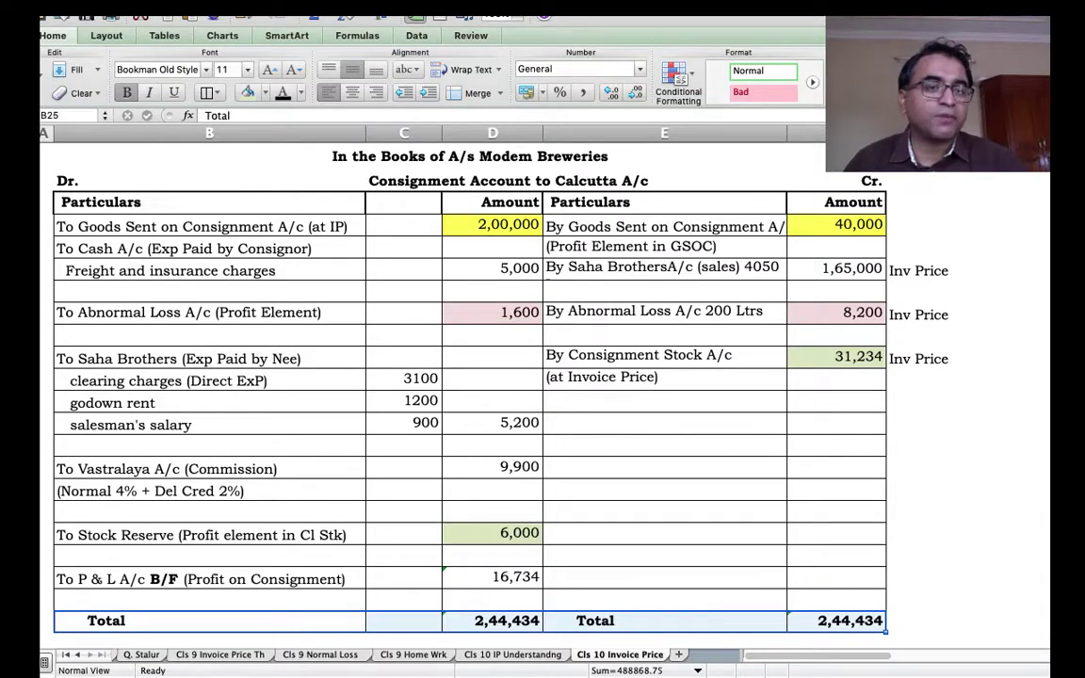
Unhide the hidden rows across the whole sheet to bring back the Q 3 problem text above the Consignment Account
{"action": "key", "text": "super+a"}
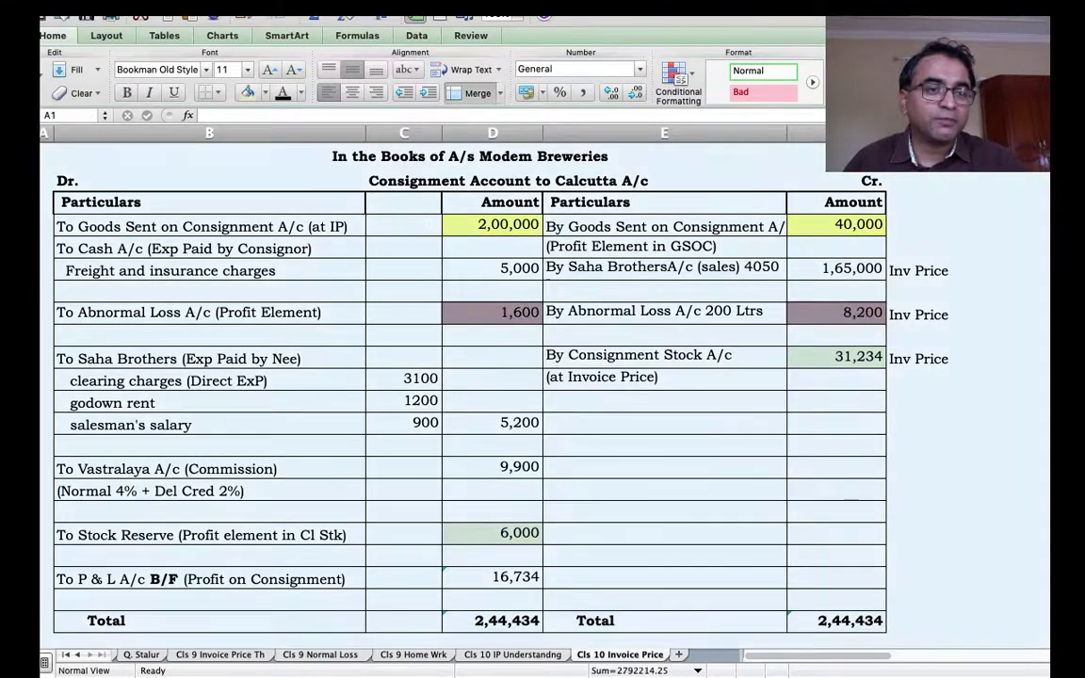
{"action": "right_click", "coordinate": [42, 167]}
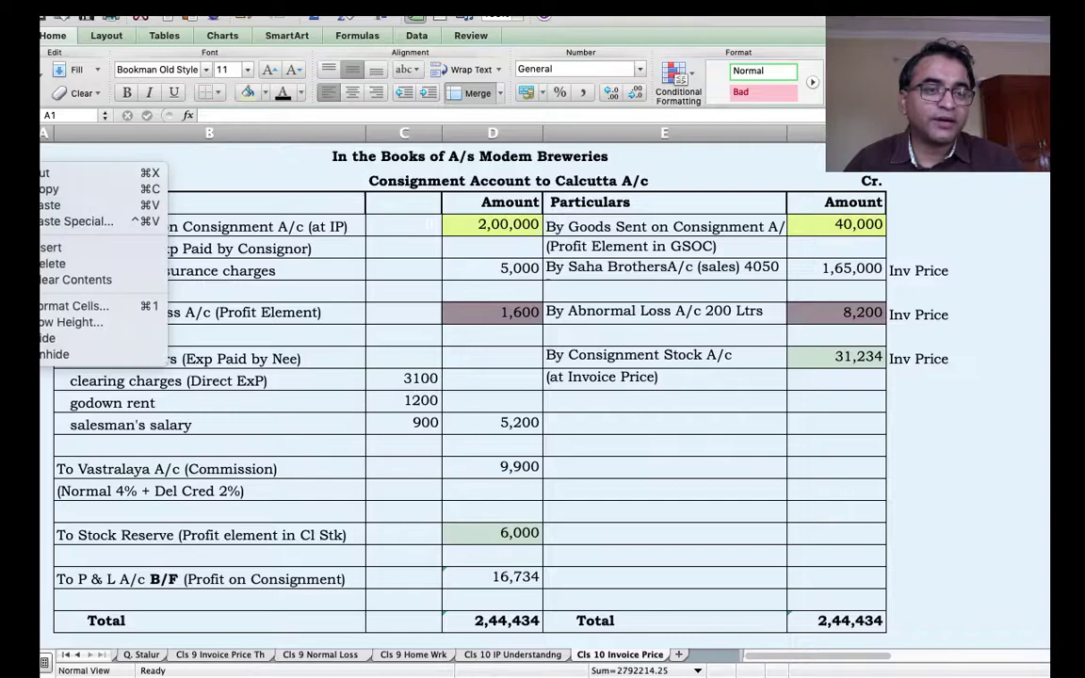
{"action": "left_click", "coordinate": [59, 354]}
{"action": "left_click", "coordinate": [264, 299]}
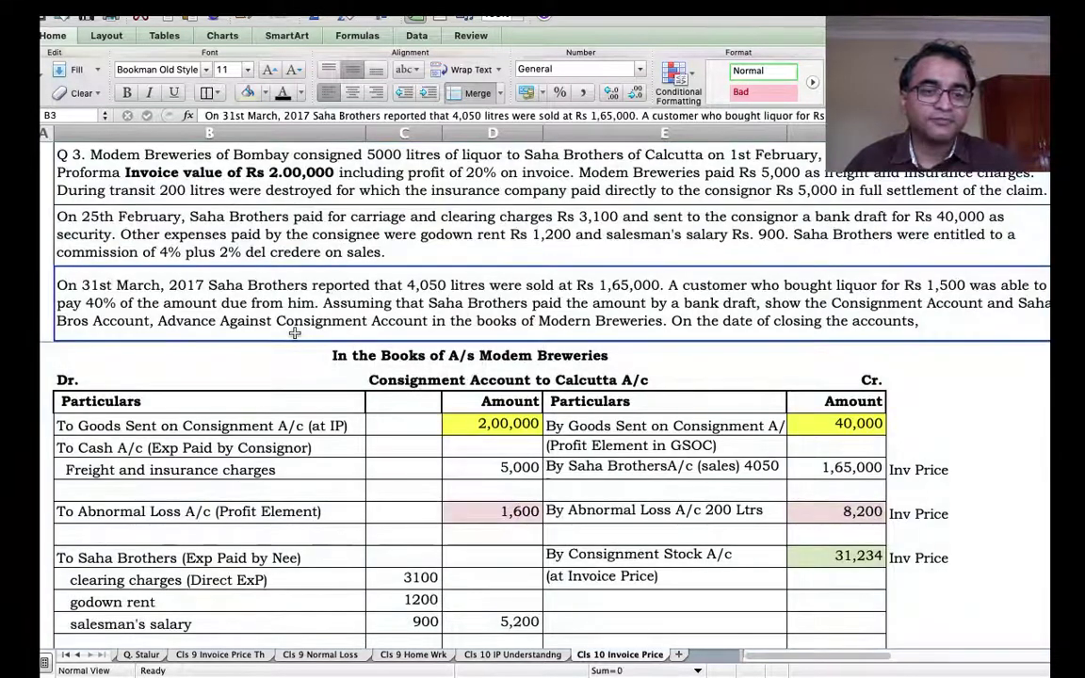
Apply the black font colour to the concealed entries and totals in rows 29 to 33 of the Saha. Bros Account
{"action": "scroll", "coordinate": [294, 333], "scroll_direction": "down", "scroll_amount": 3}
{"action": "scroll", "coordinate": [295, 333], "scroll_direction": "down", "scroll_amount": 2}
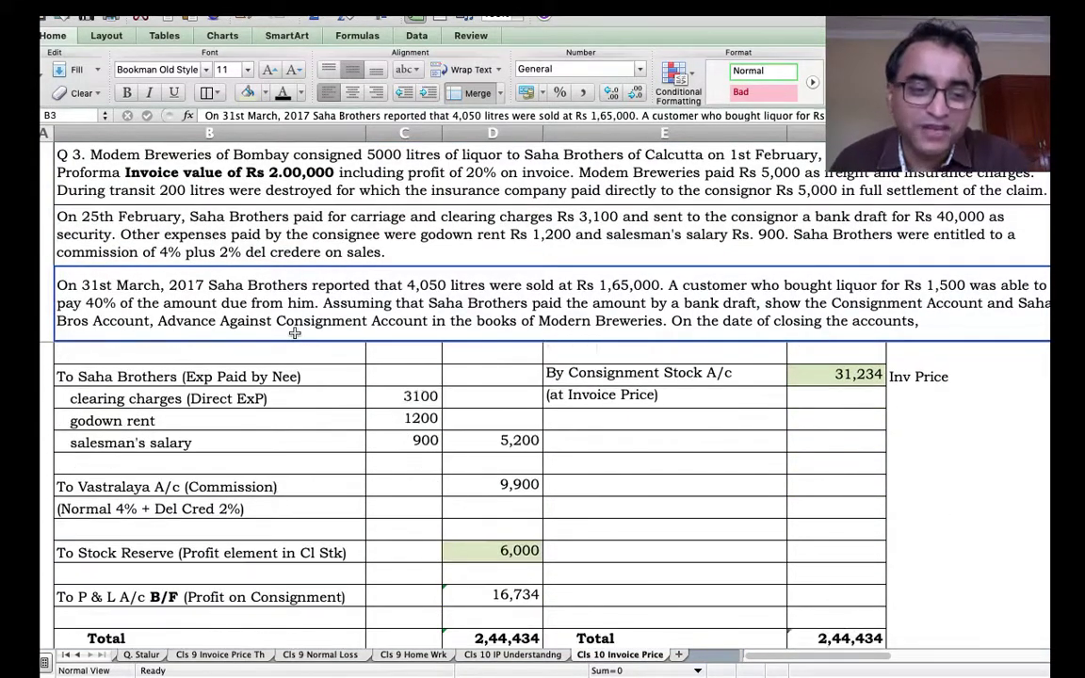
{"action": "scroll", "coordinate": [295, 333], "scroll_direction": "up", "scroll_amount": 5}
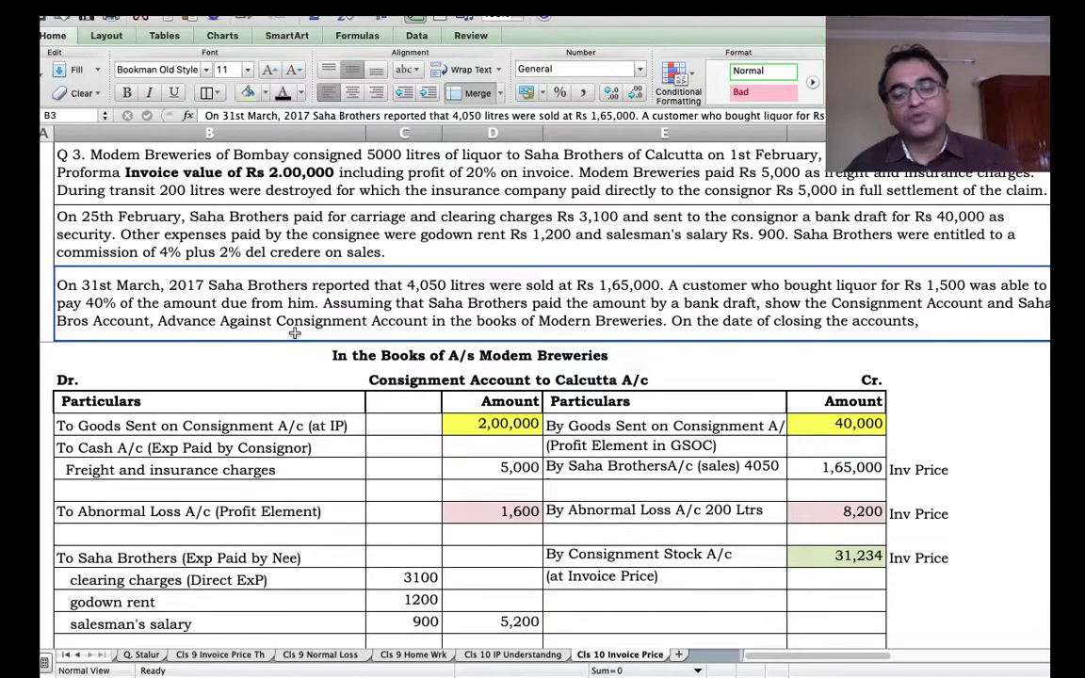
{"action": "scroll", "coordinate": [295, 334], "scroll_direction": "down", "scroll_amount": 2}
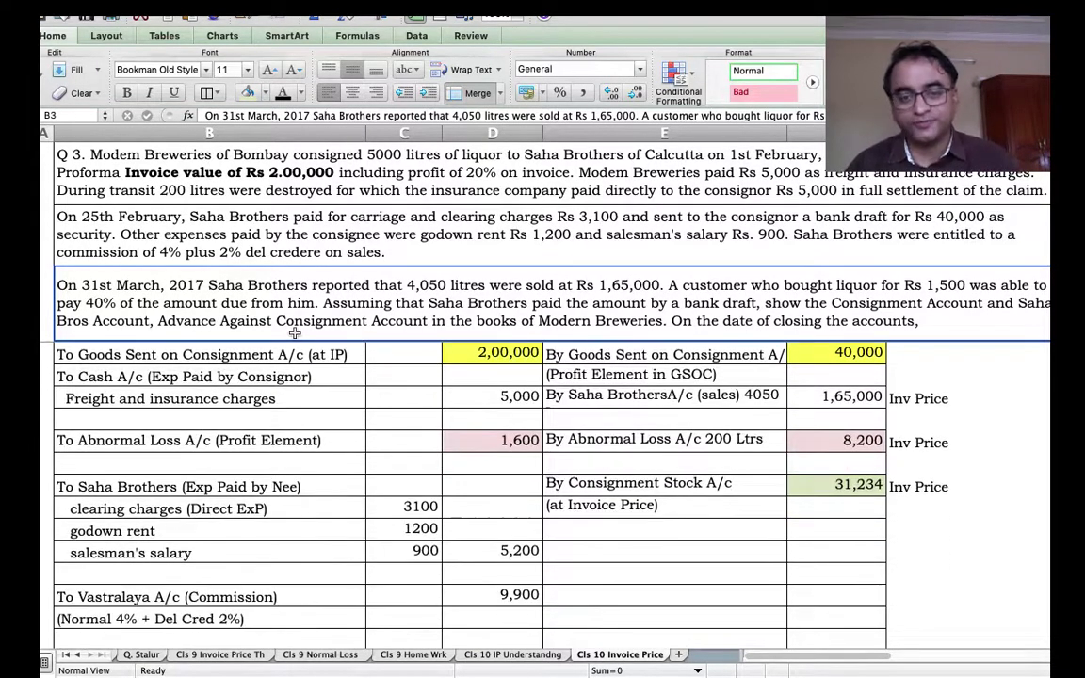
{"action": "scroll", "coordinate": [294, 333], "scroll_direction": "up", "scroll_amount": 3}
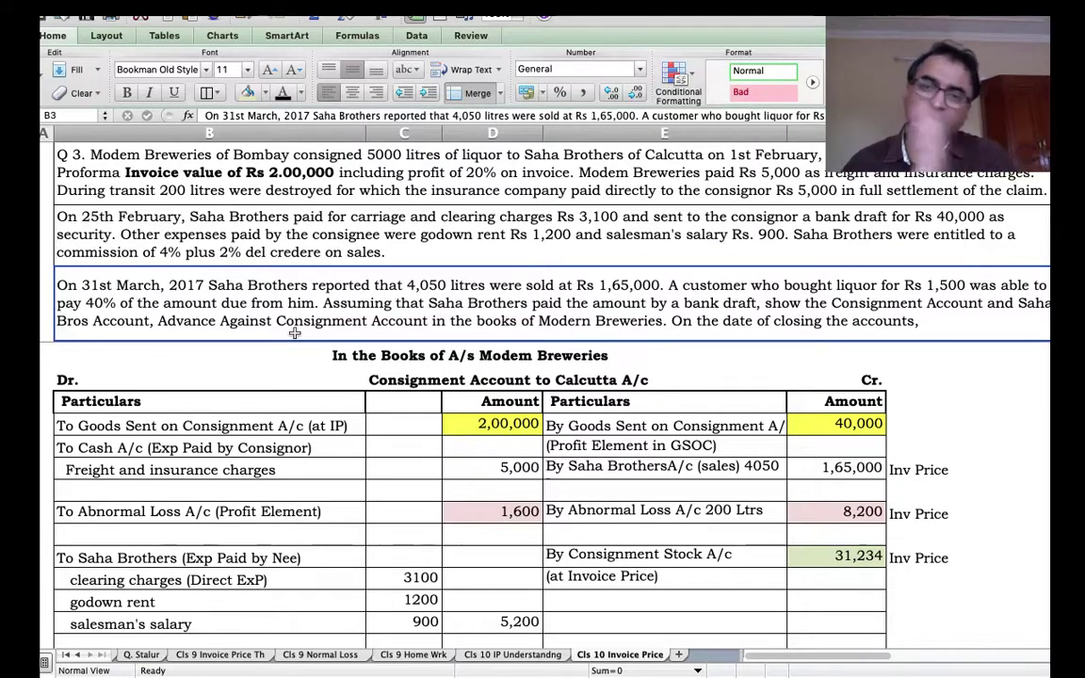
{"action": "scroll", "coordinate": [288, 359], "scroll_direction": "down", "scroll_amount": 15}
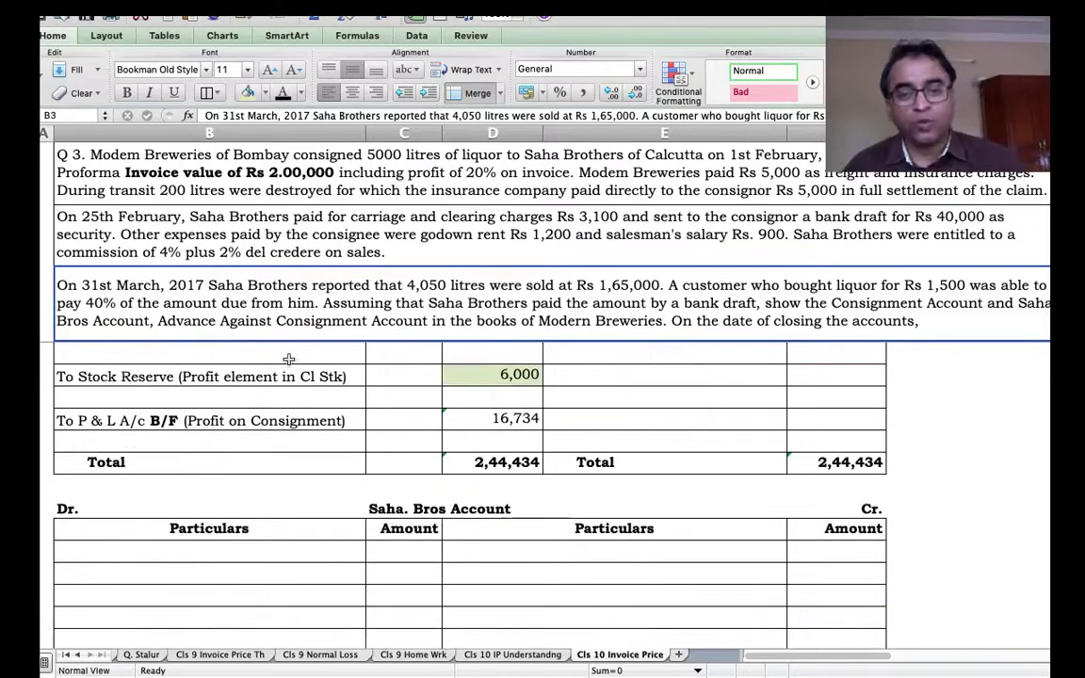
{"action": "scroll", "coordinate": [288, 359], "scroll_direction": "down", "scroll_amount": 2}
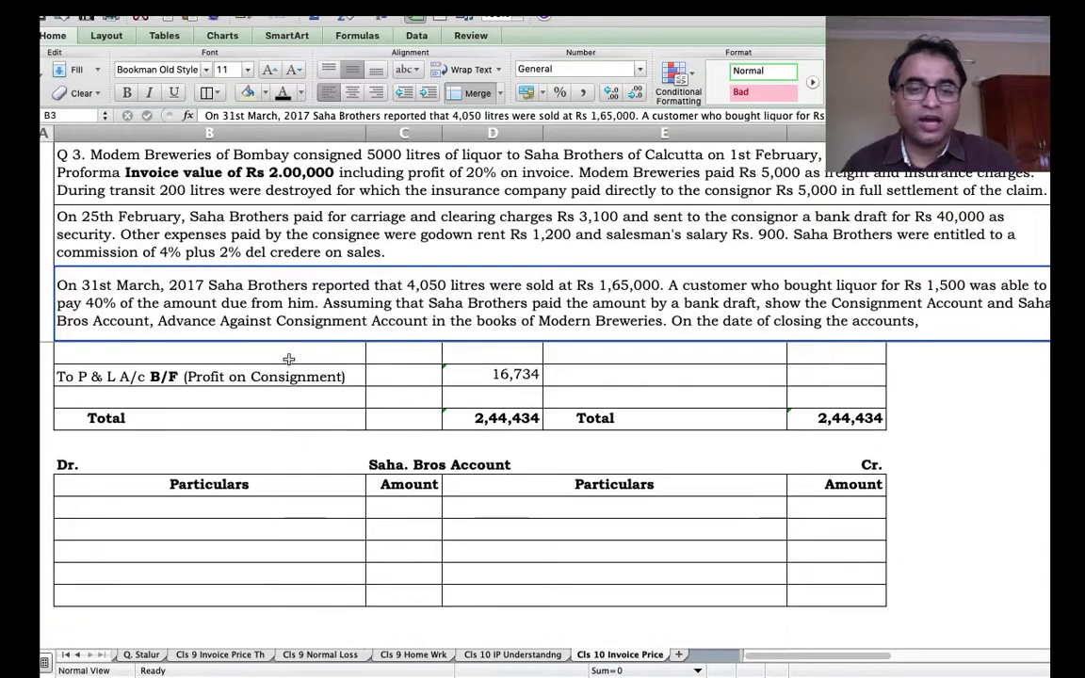
{"action": "left_click", "coordinate": [420, 461]}
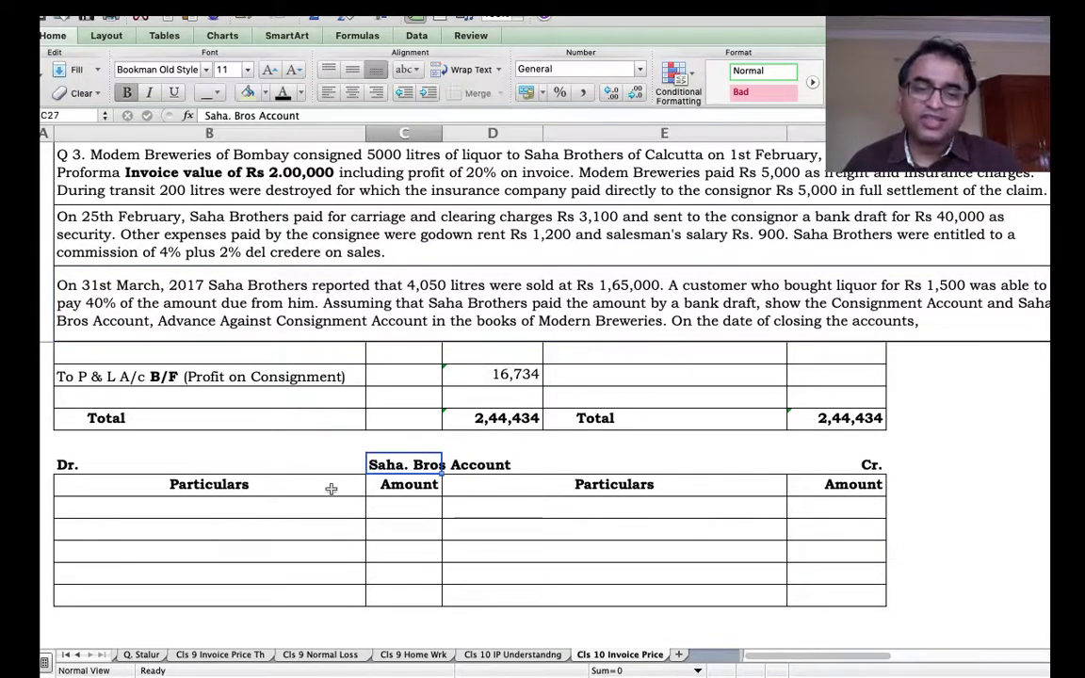
{"action": "left_click_drag", "start_coordinate": [280, 508], "coordinate": [820, 590]}
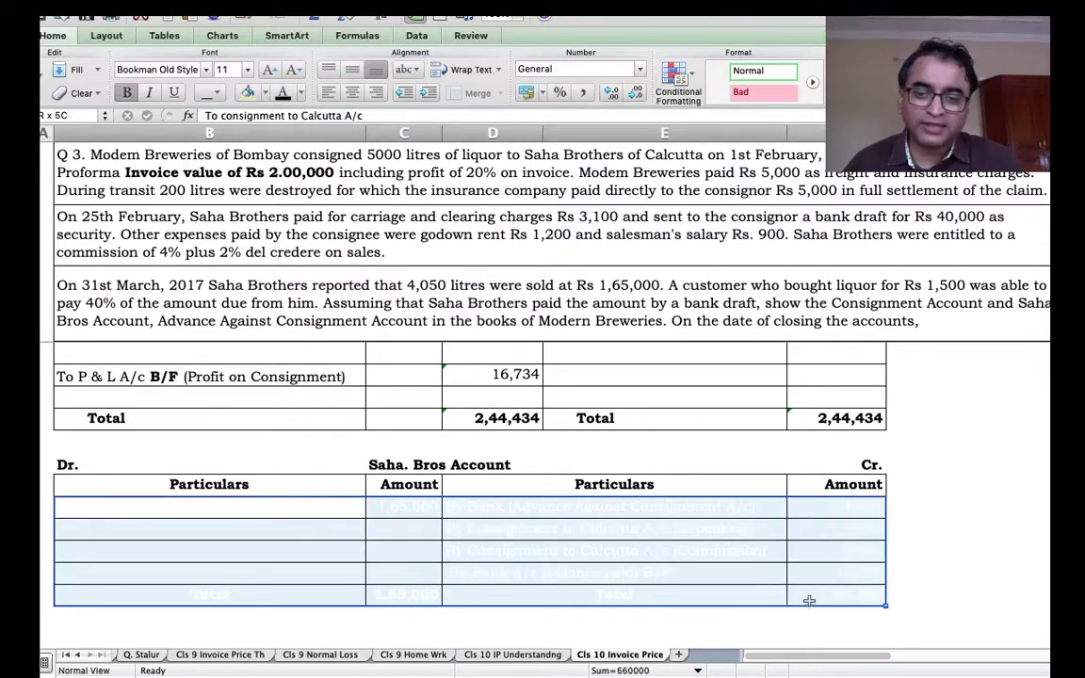
{"action": "left_click", "coordinate": [281, 93]}
Set the By Bank (Advance Against Consignment A/c) amount in F29 to 40,000
{"action": "scroll", "coordinate": [461, 459], "scroll_direction": "up", "scroll_amount": 5}
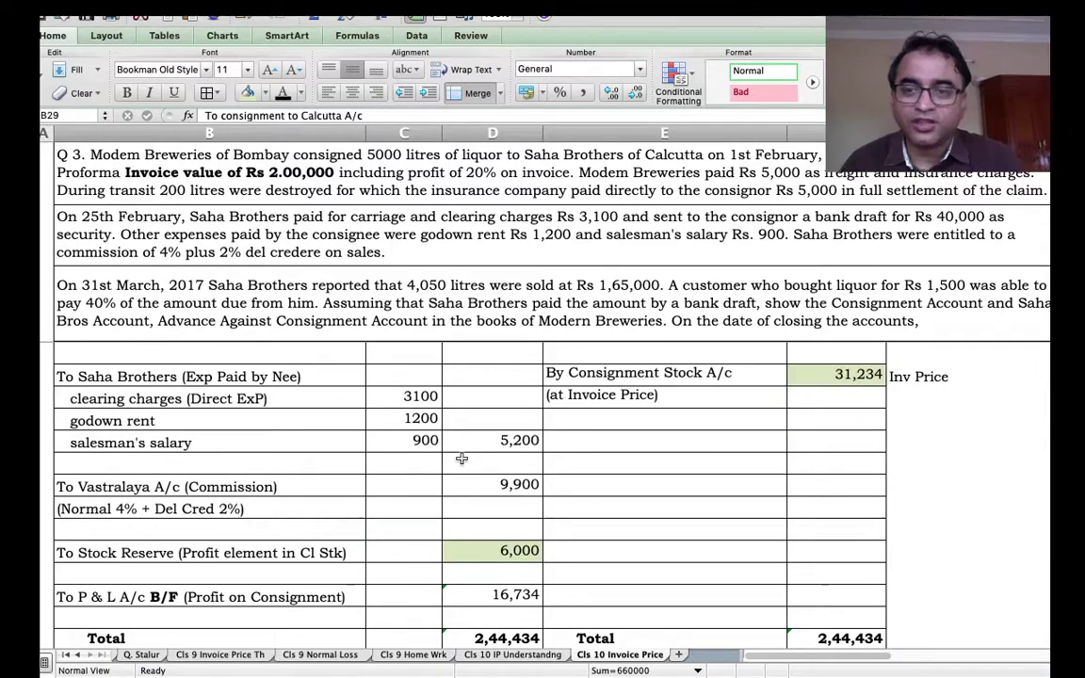
{"action": "scroll", "coordinate": [462, 458], "scroll_direction": "down", "scroll_amount": 5}
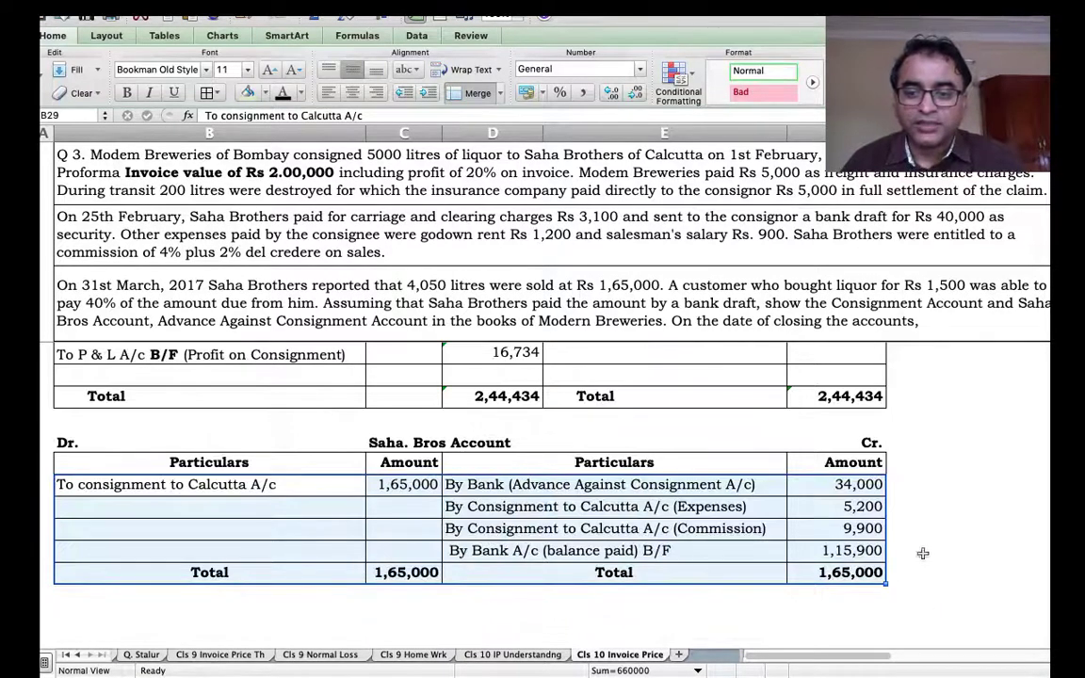
{"action": "left_click", "coordinate": [849, 489]}
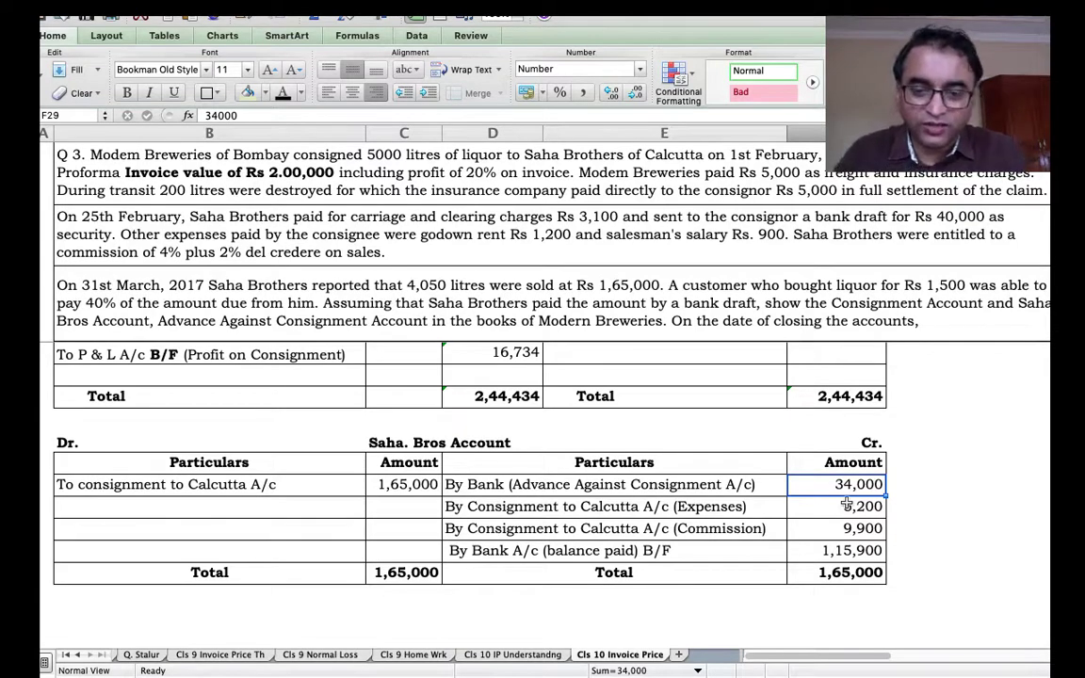
{"action": "type", "text": "40000"}
{"action": "key", "text": "Return"}
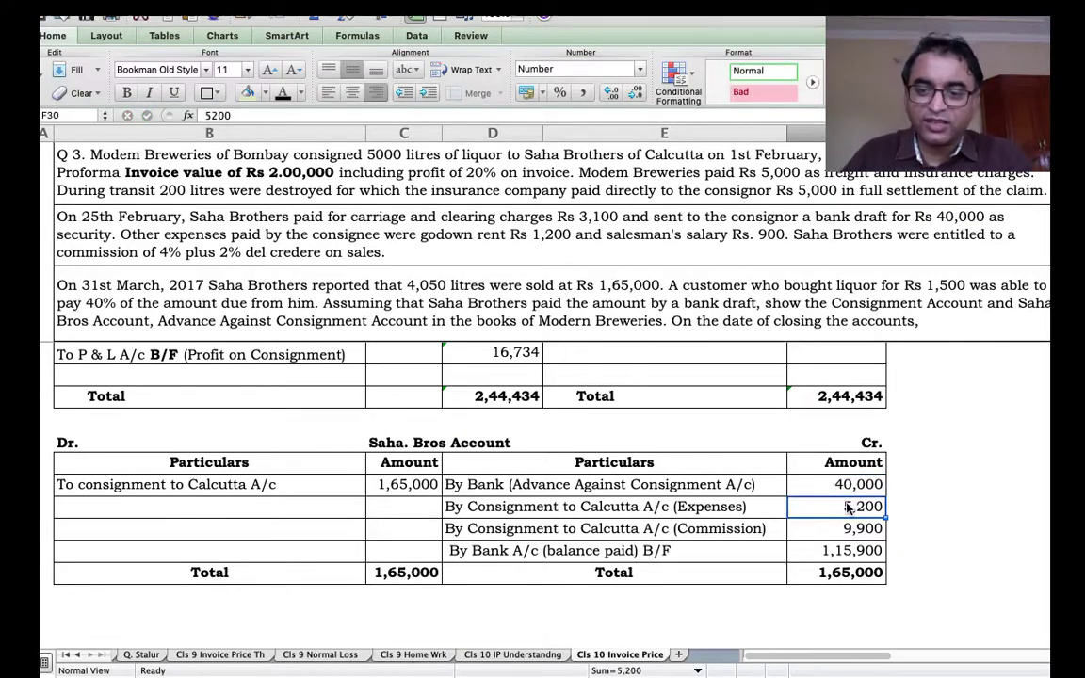
Calculate the By Bank A/c (balance paid) B/F amount in F32 with the formula =C29-F29-F30-F31
{"action": "key", "text": "Return"}
{"action": "key", "text": "Return"}
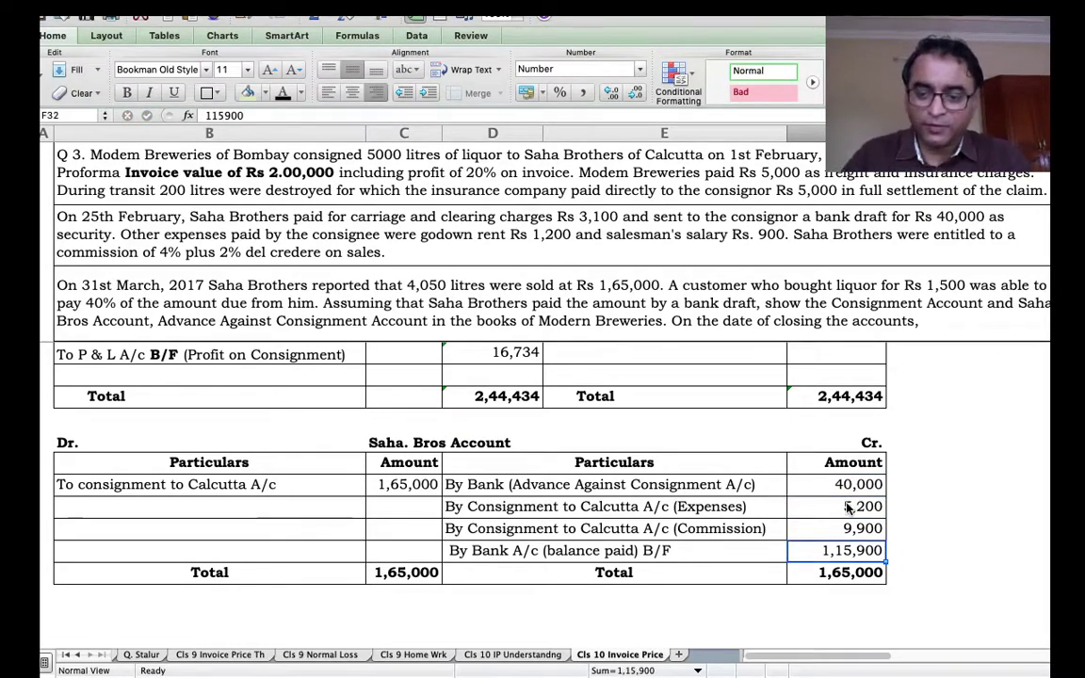
{"action": "type", "text": "="}
{"action": "key", "text": "Left"}
{"action": "key", "text": "Left"}
{"action": "key", "text": "Up"}
{"action": "key", "text": "Up"}
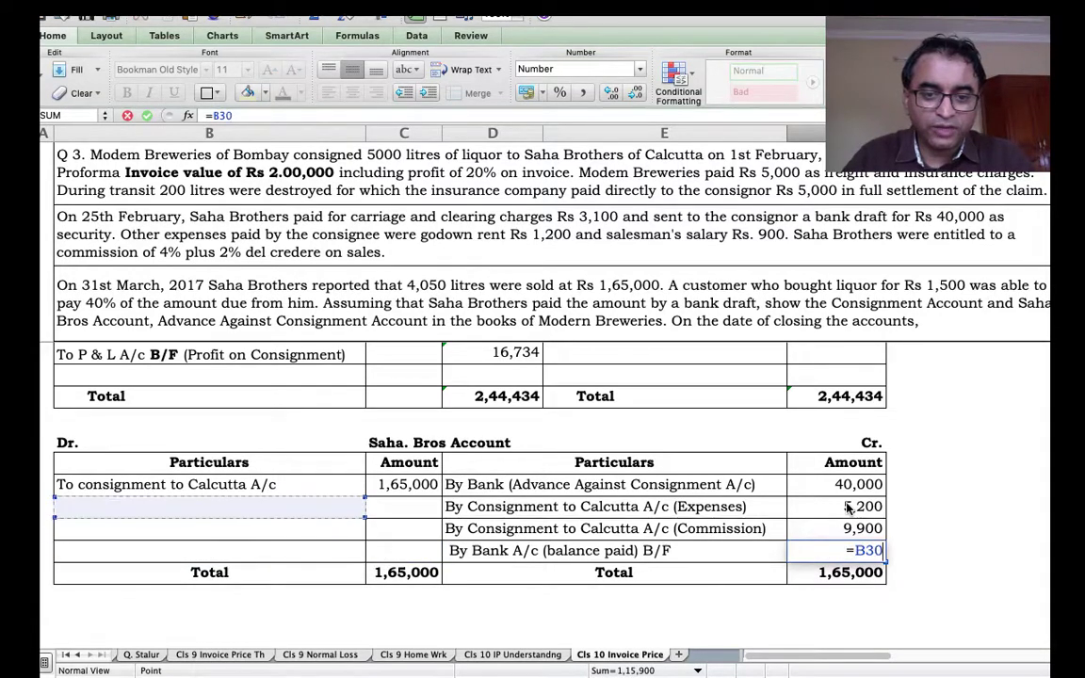
{"action": "key", "text": "Up"}
{"action": "key", "text": "Right"}
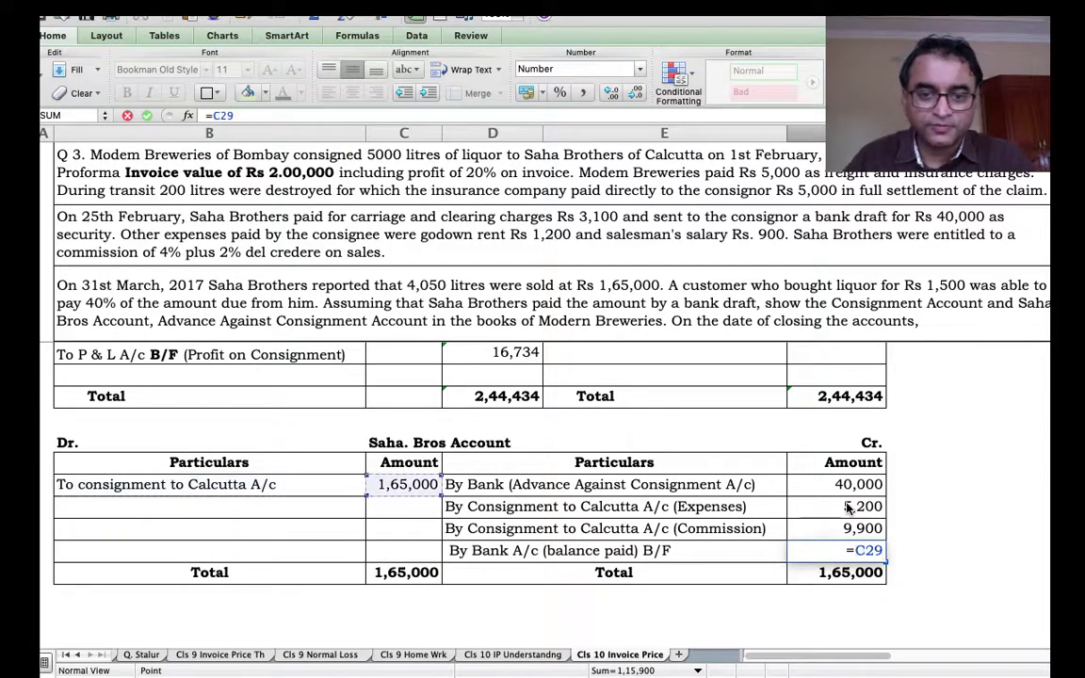
{"action": "type", "text": "-"}
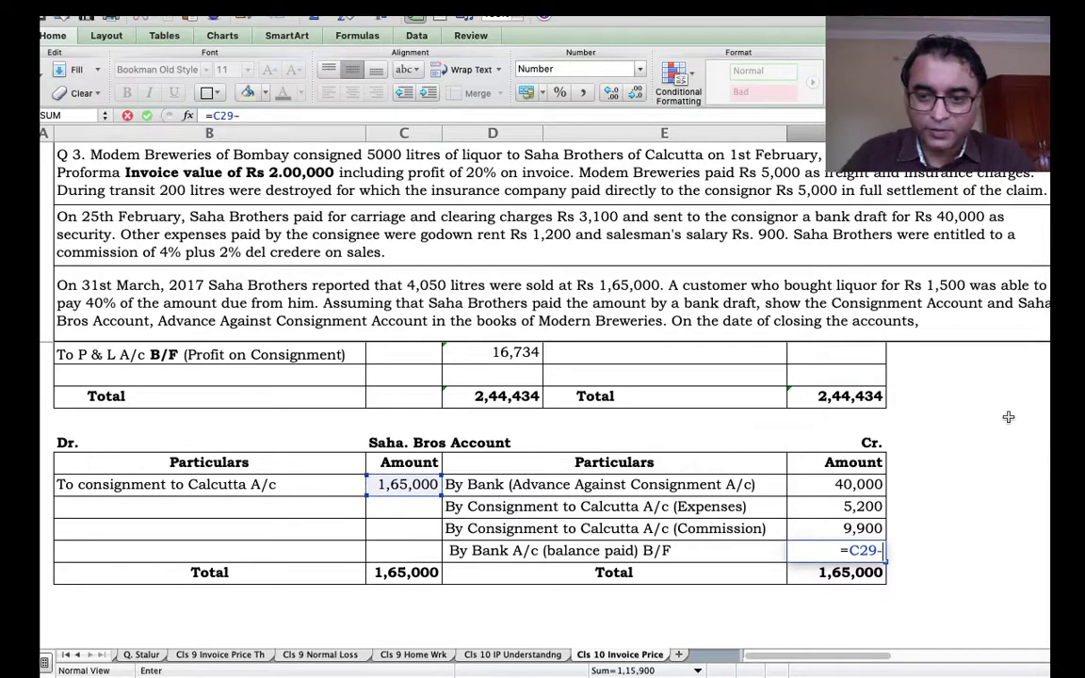
{"action": "key", "text": "Up"}
{"action": "key", "text": "Up"}
{"action": "key", "text": "Up"}
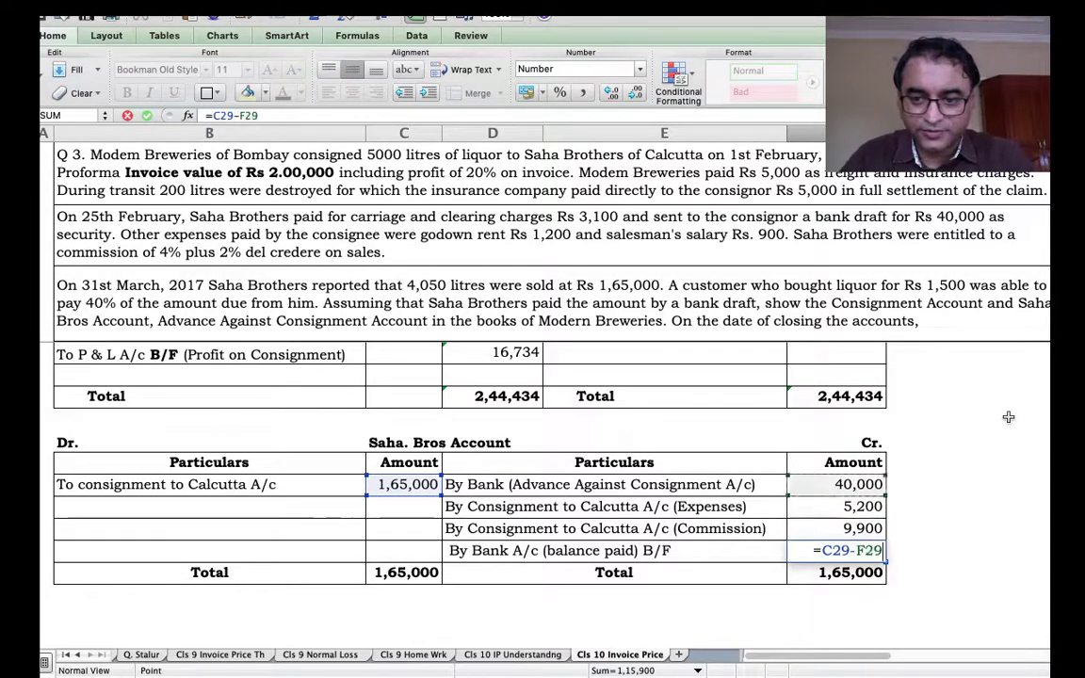
{"action": "type", "text": "-"}
{"action": "key", "text": "Up"}
{"action": "key", "text": "Up"}
{"action": "type", "text": "-"}
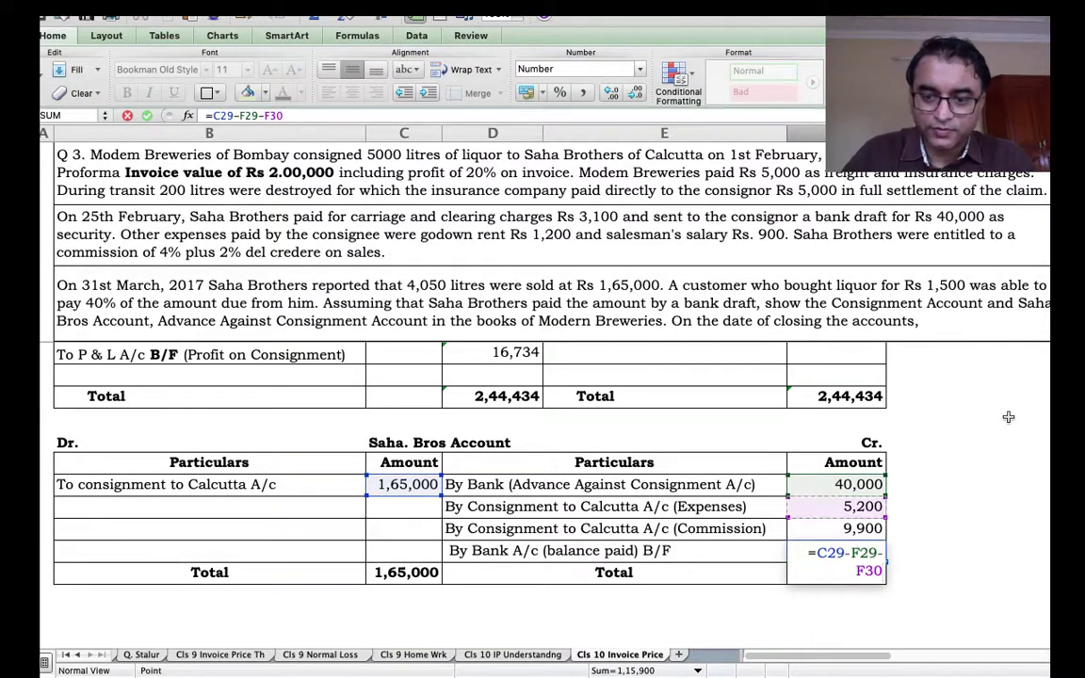
{"action": "key", "text": "Up"}
{"action": "key", "text": "Return"}
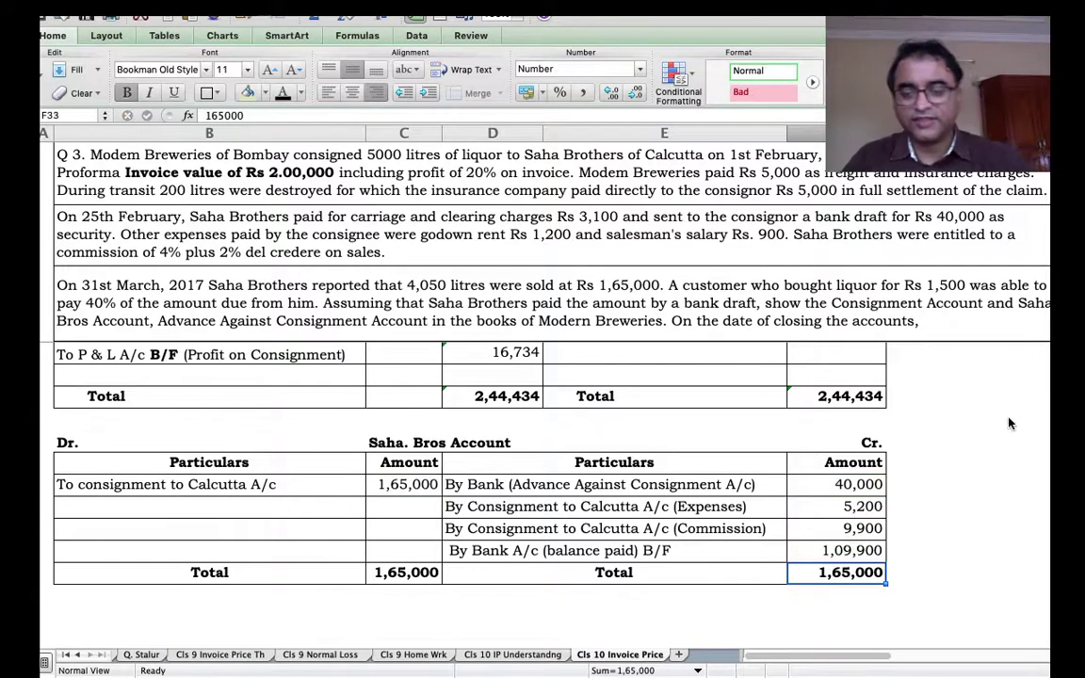
Review the Saha. Bros Account, the Working Note and the Consignment Account, ending at the Goods Sent on Consignment amount in D7
{"action": "key", "text": "Left"}
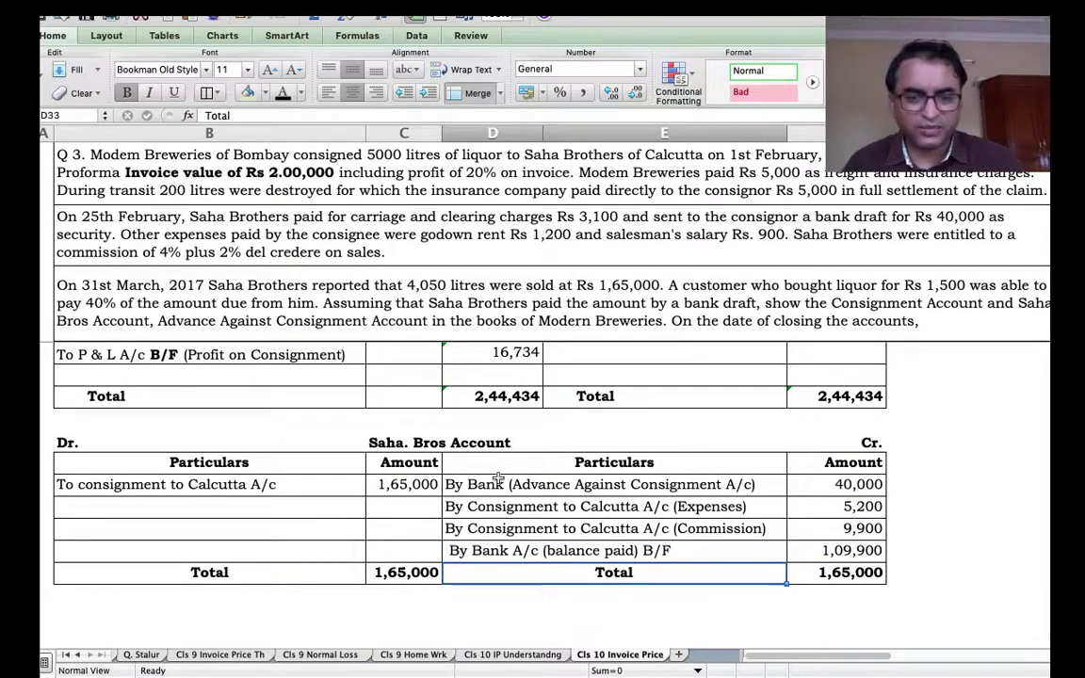
{"action": "scroll", "coordinate": [461, 429], "scroll_direction": "down", "scroll_amount": 3}
{"action": "scroll", "coordinate": [498, 478], "scroll_direction": "up", "scroll_amount": 7}
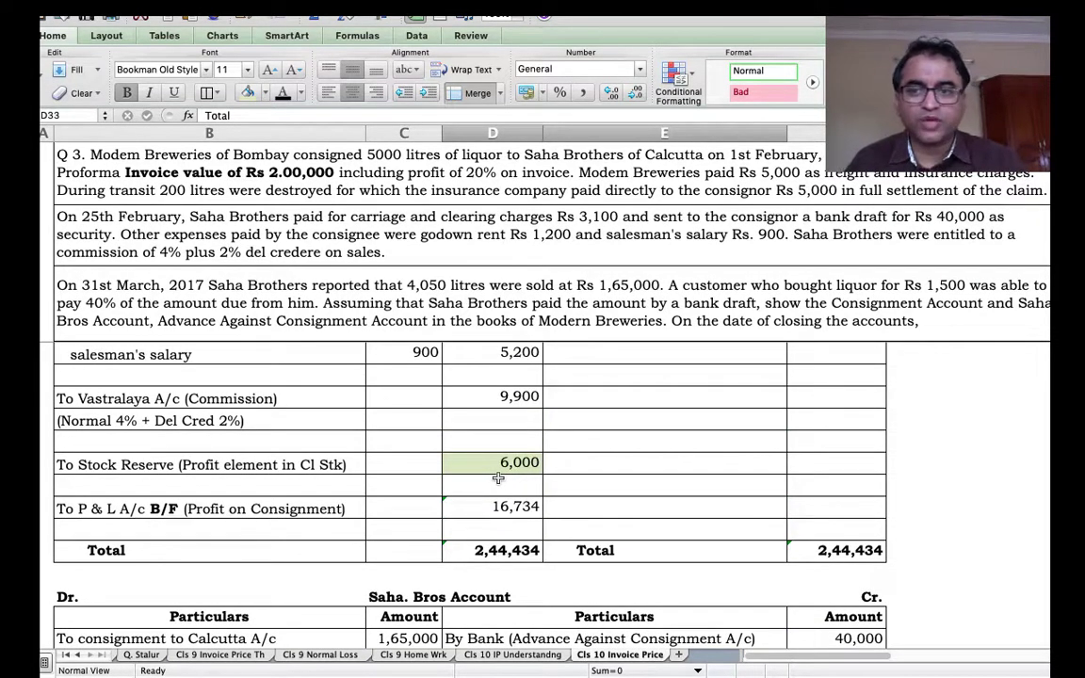
{"action": "scroll", "coordinate": [498, 478], "scroll_direction": "up", "scroll_amount": 1}
{"action": "scroll", "coordinate": [498, 478], "scroll_direction": "down", "scroll_amount": 20}
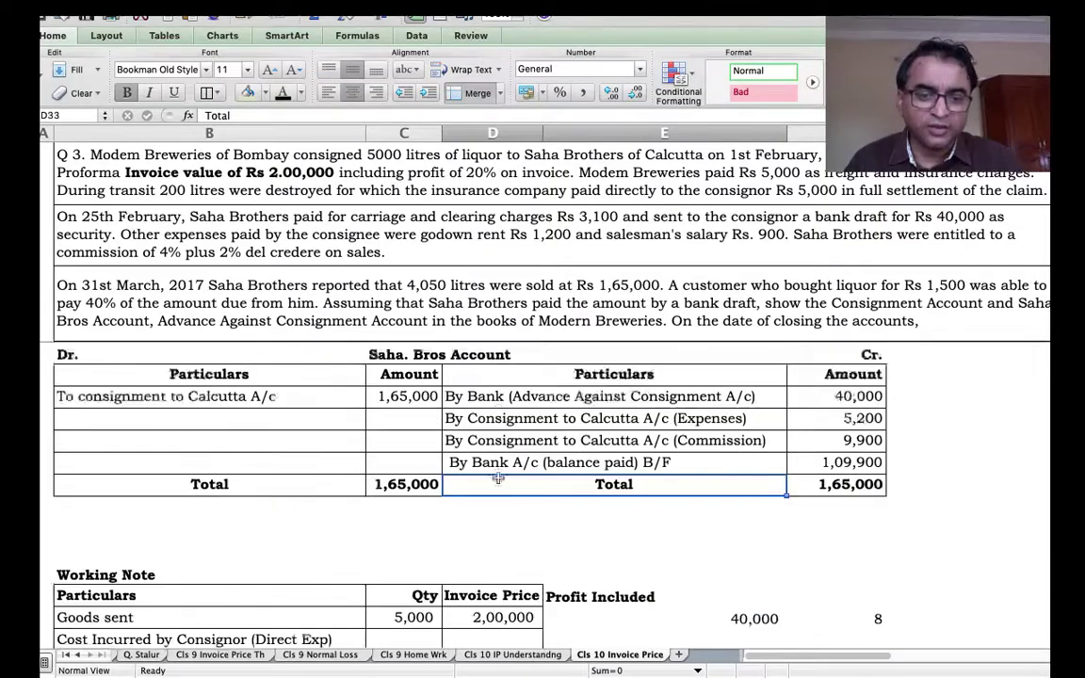
{"action": "scroll", "coordinate": [499, 479], "scroll_direction": "up", "scroll_amount": 15}
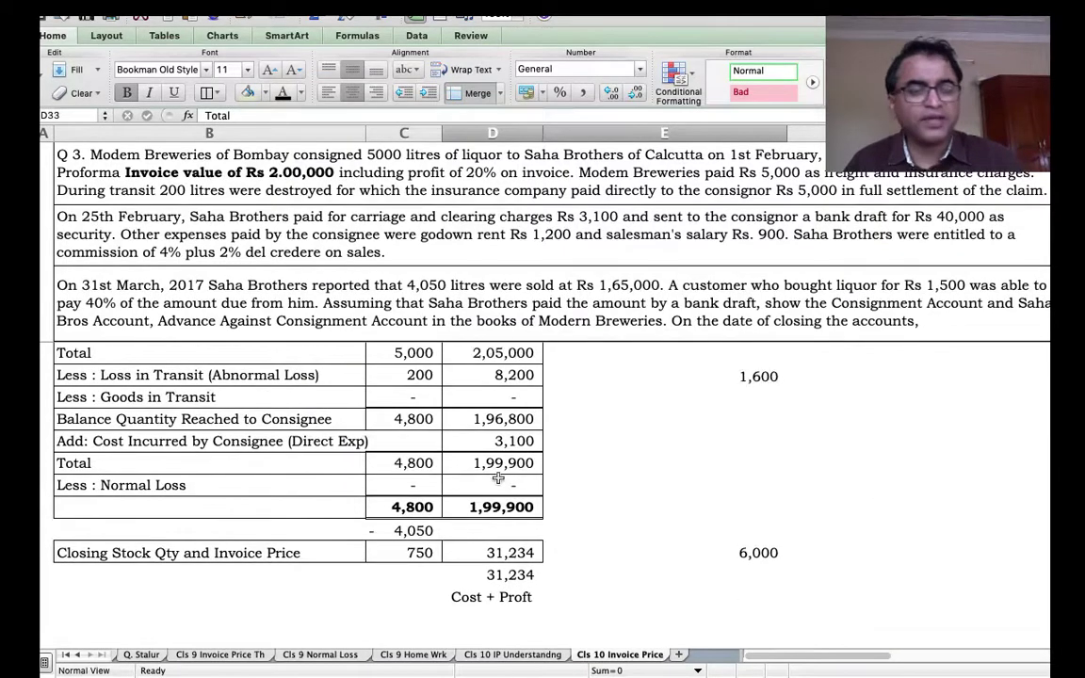
{"action": "scroll", "coordinate": [498, 479], "scroll_direction": "up", "scroll_amount": 20}
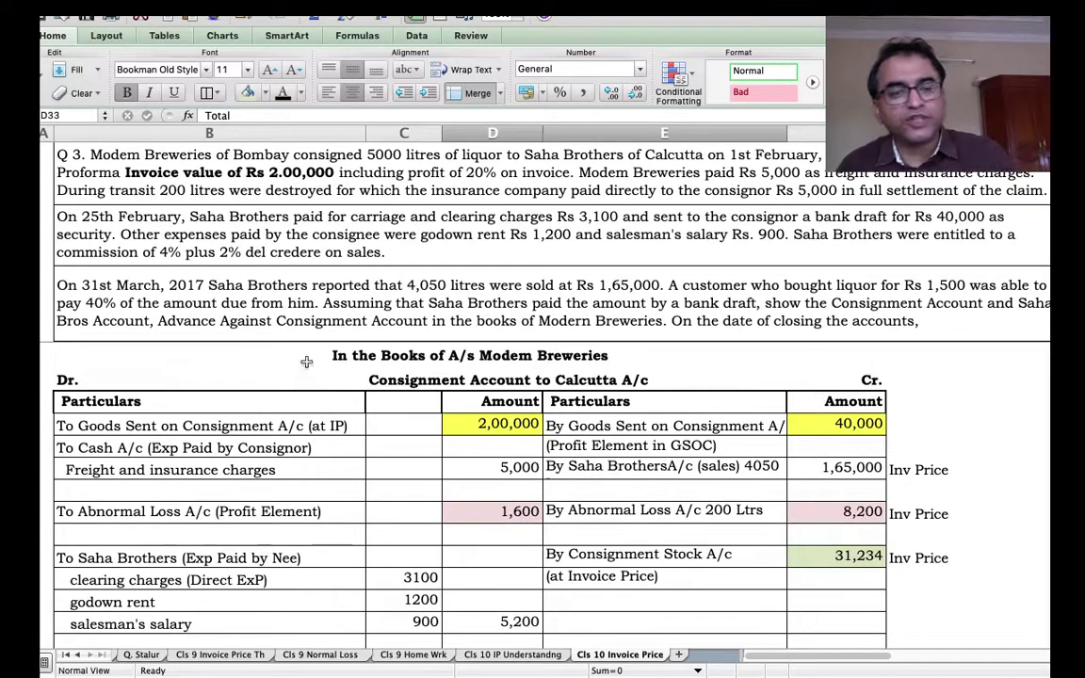
{"action": "left_click_drag", "start_coordinate": [278, 356], "coordinate": [1032, 575]}
{"action": "left_click", "coordinate": [499, 560]}
{"action": "scroll", "coordinate": [499, 560], "scroll_direction": "up", "scroll_amount": 5}
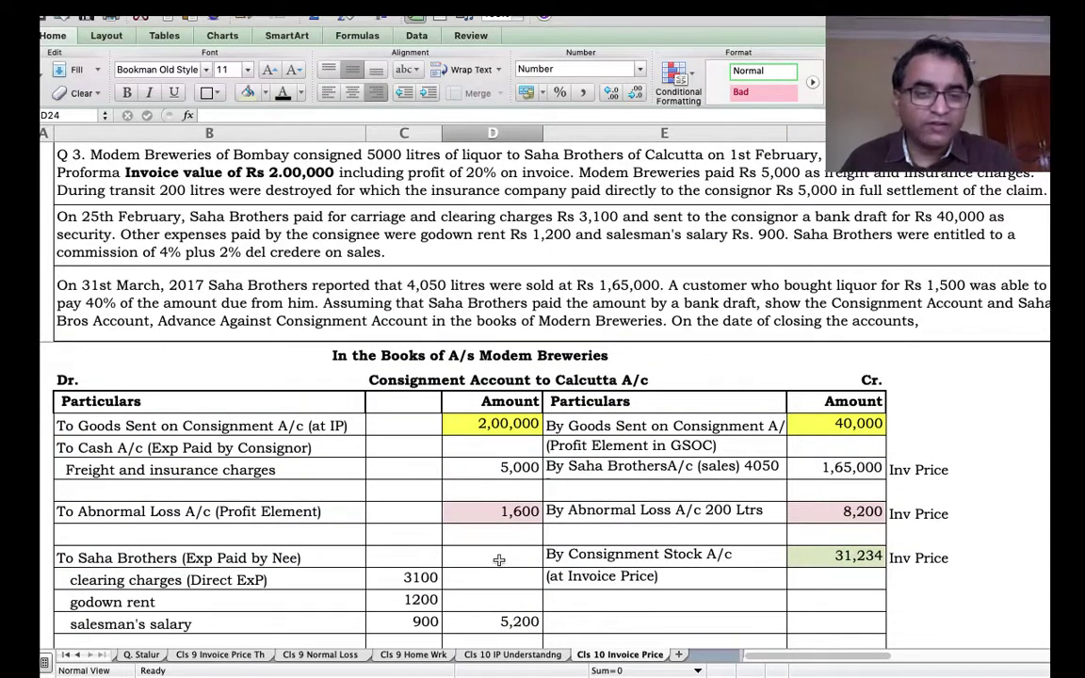
{"action": "left_click", "coordinate": [506, 423]}
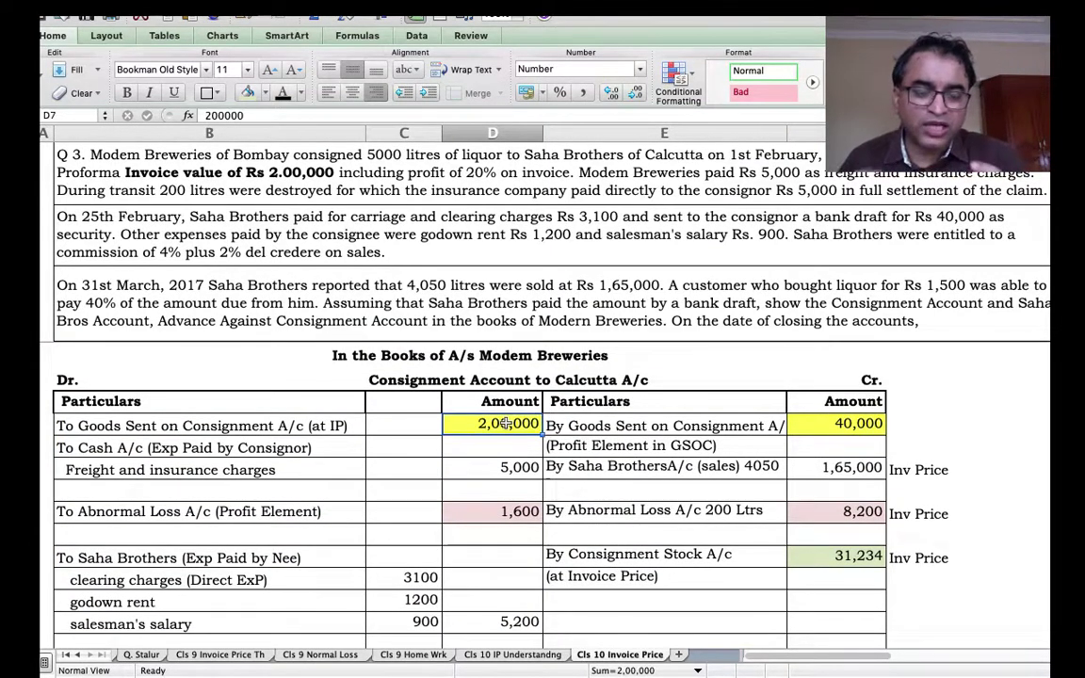